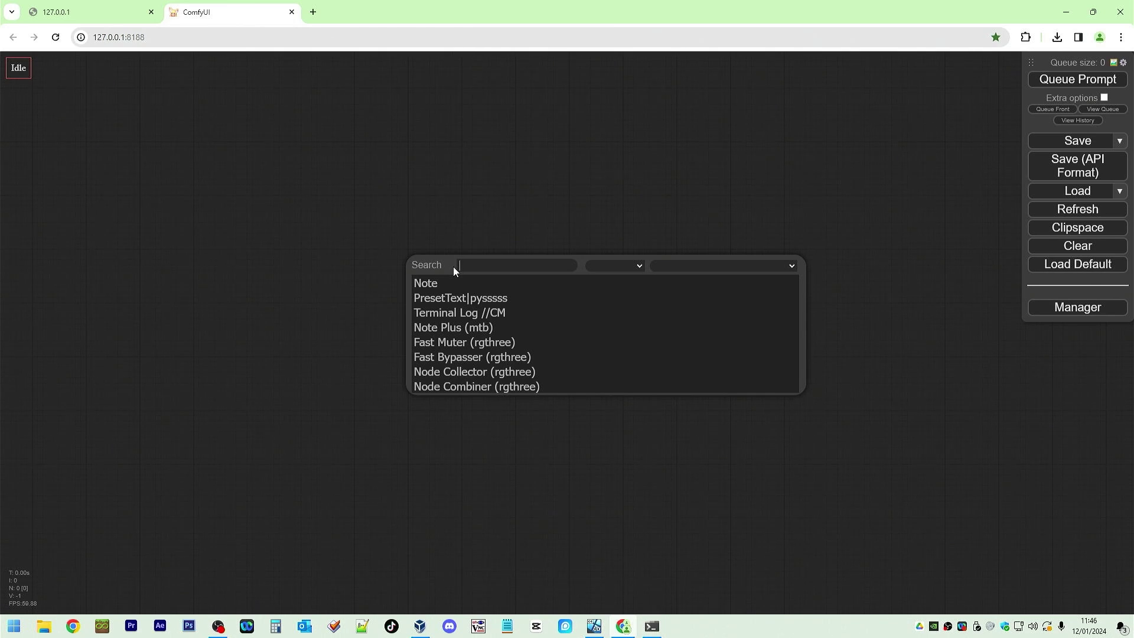
Step: Add a ReActor Fast Face Swap node and set its face_restore_model to codeformer.pth
text(face)
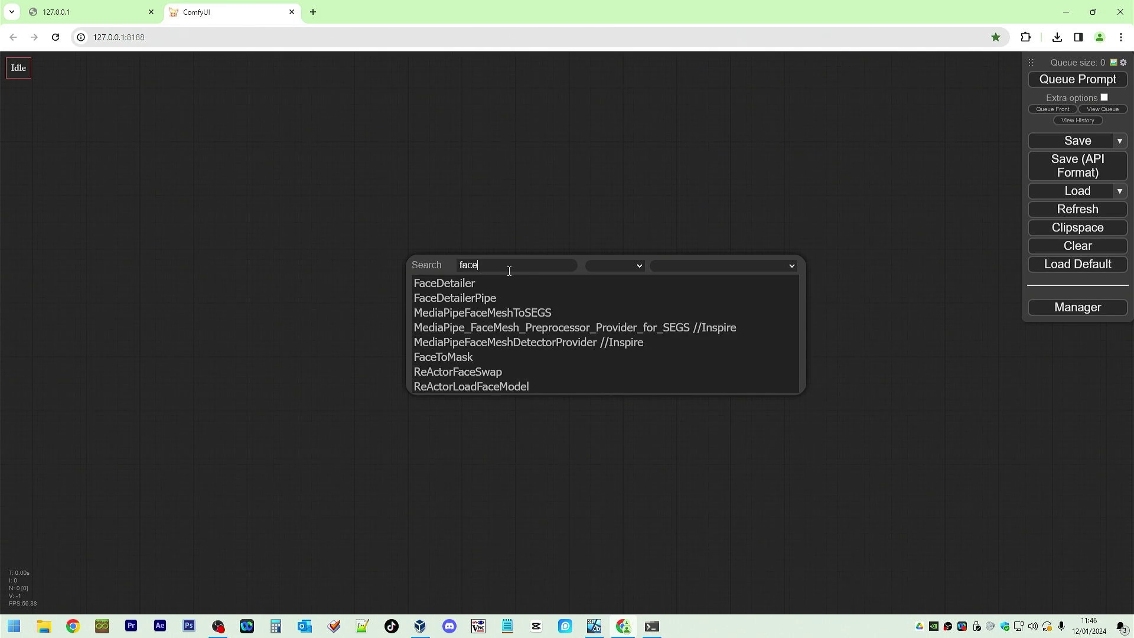
click(504, 370)
drag(558, 258, 567, 218)
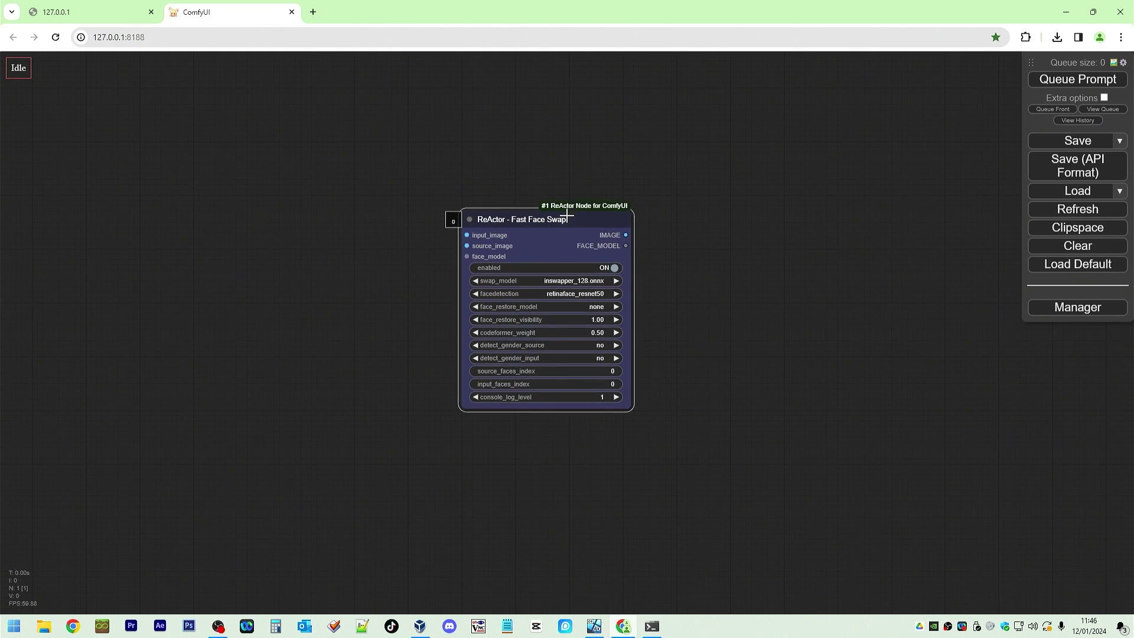
click(582, 306)
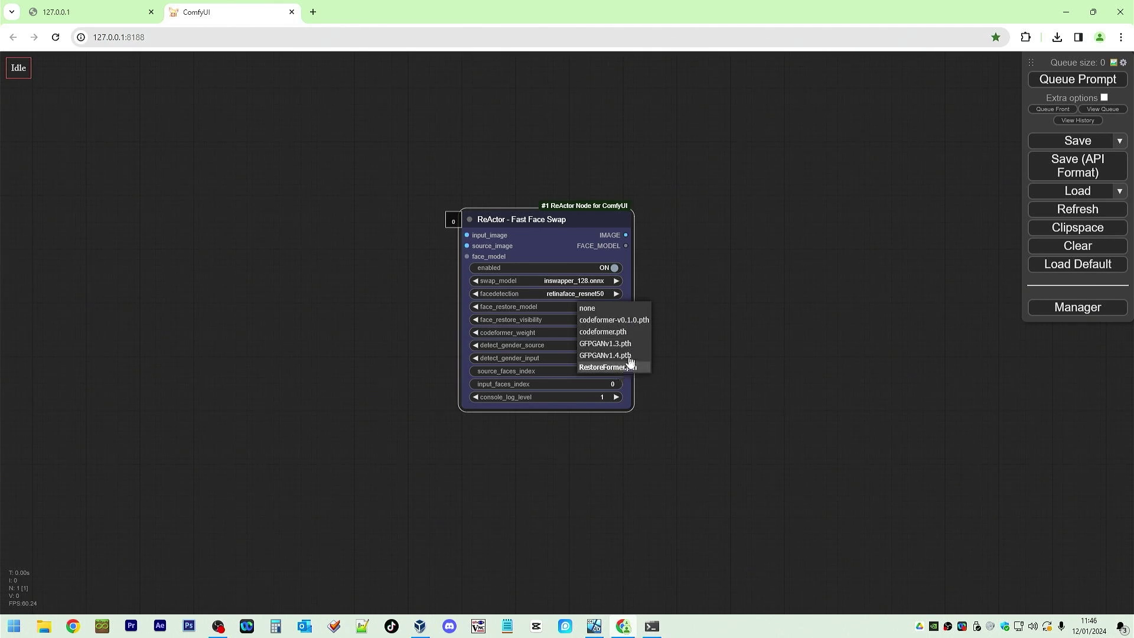
click(625, 331)
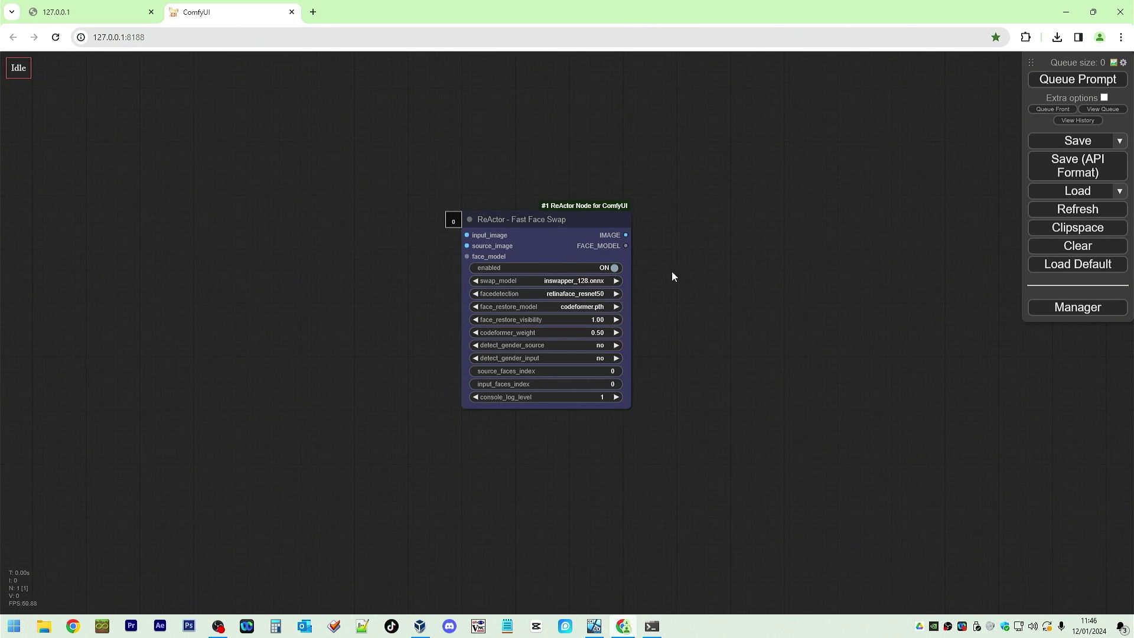
Step: Add a Load Image node holding 971460 (2).jpg, wired into ReActor's input_image
double_click(238, 277)
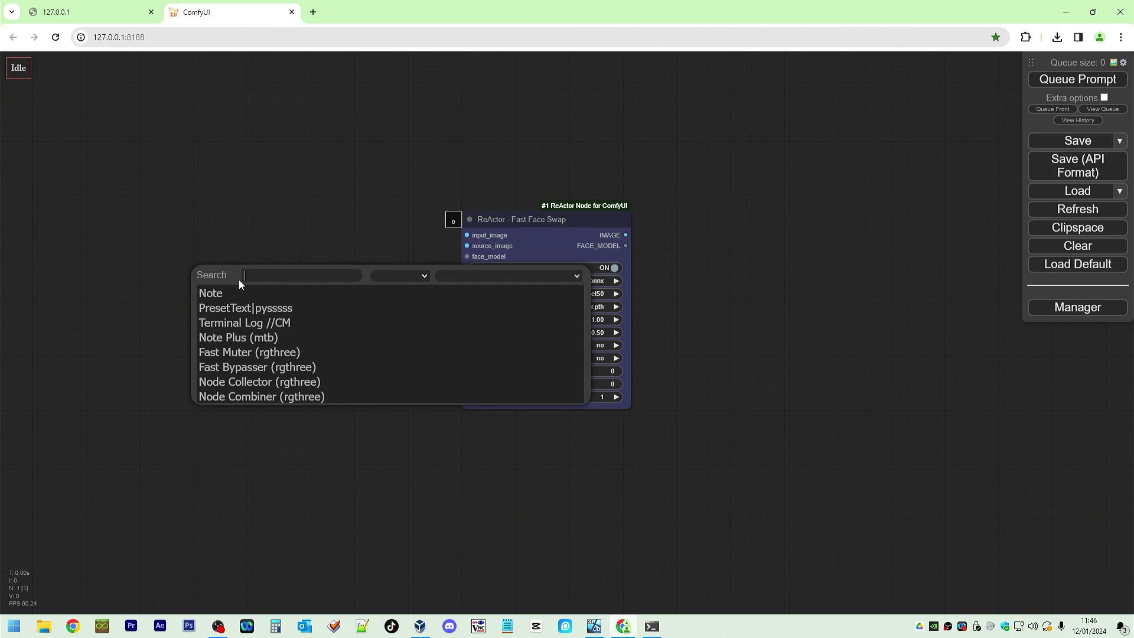
text(load)
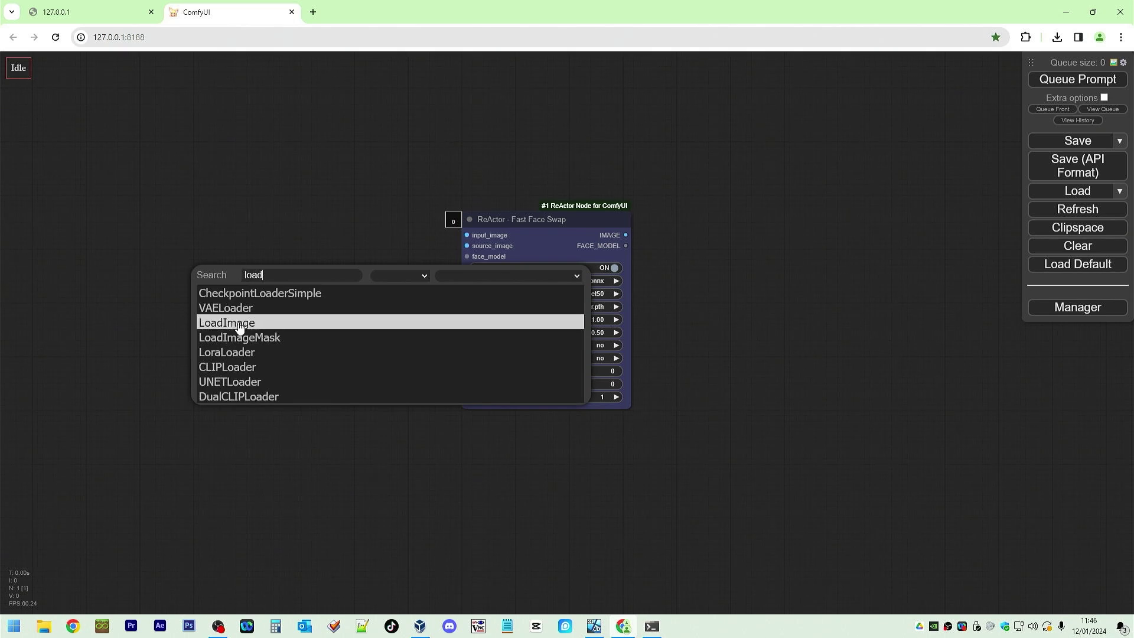
click(236, 323)
click(315, 311)
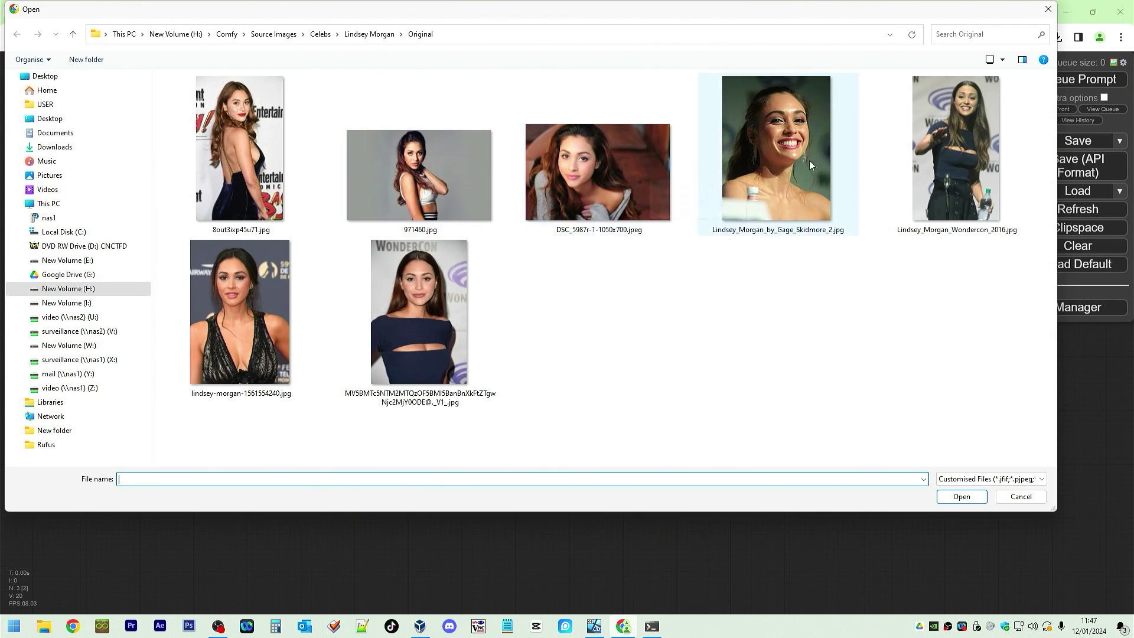
double_click(421, 183)
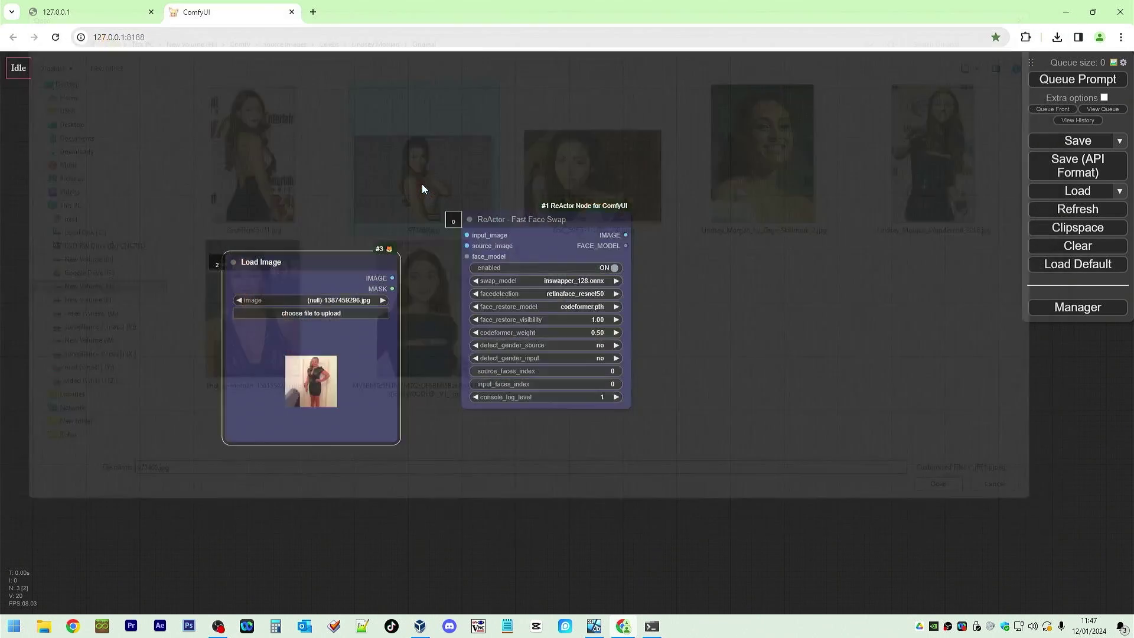
drag(393, 277, 466, 235)
drag(374, 258, 374, 151)
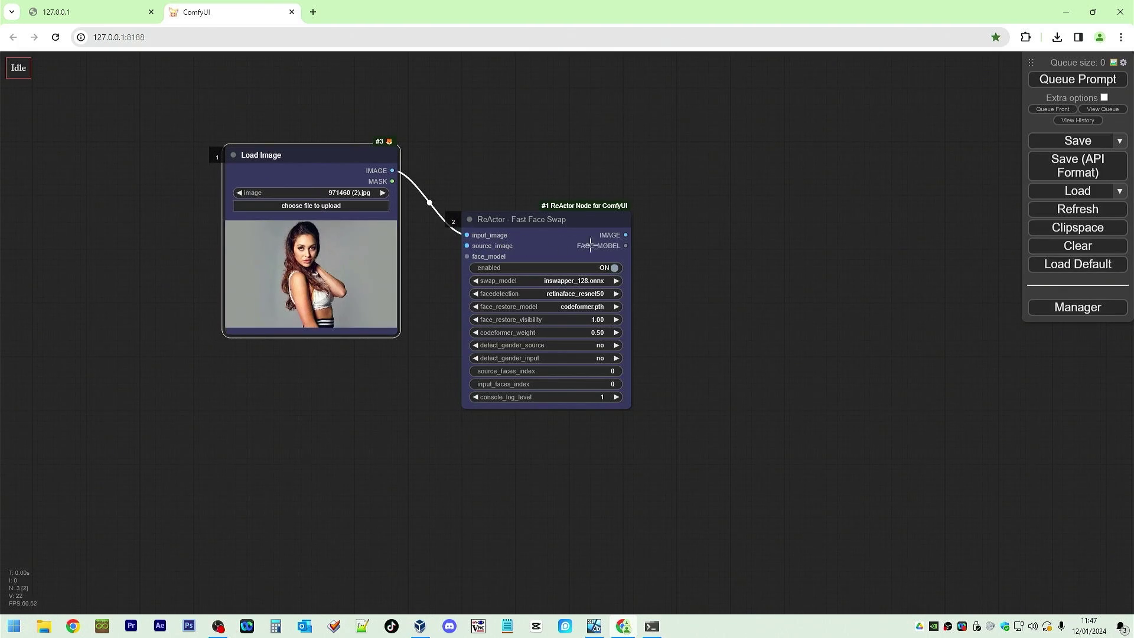
Step: Add a Preview Image node fed by the ReActor swap's IMAGE output
double_click(682, 257)
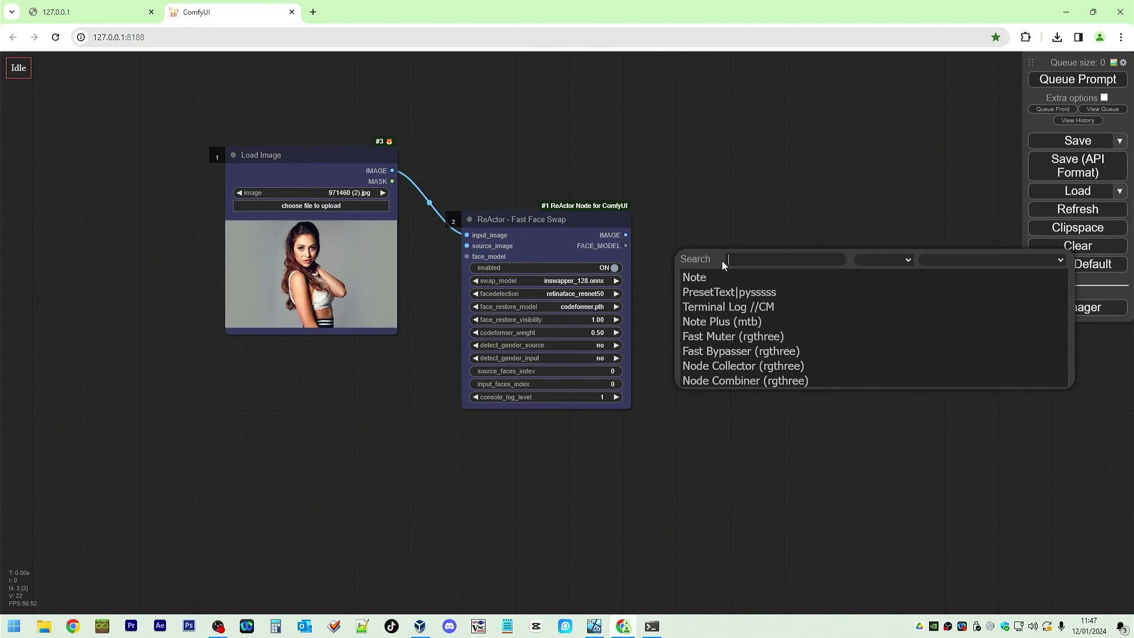
text(pre)
click(718, 288)
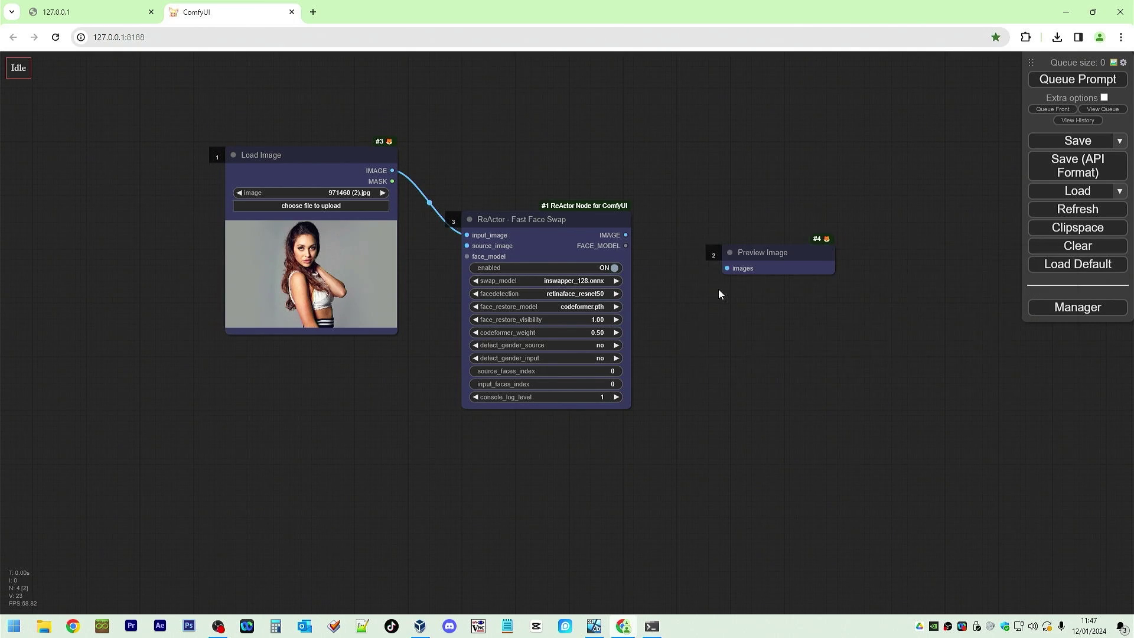
drag(626, 235, 727, 269)
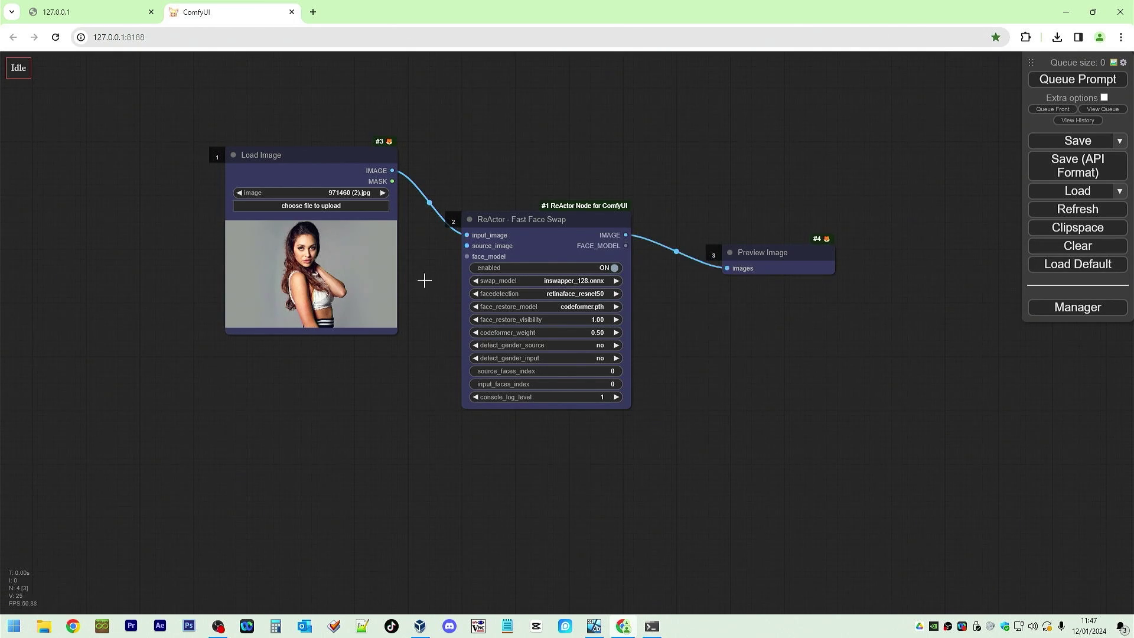
Step: Add a second Load Image portrait as source_image, relink the first photo to input_image, and queue
double_click(345, 378)
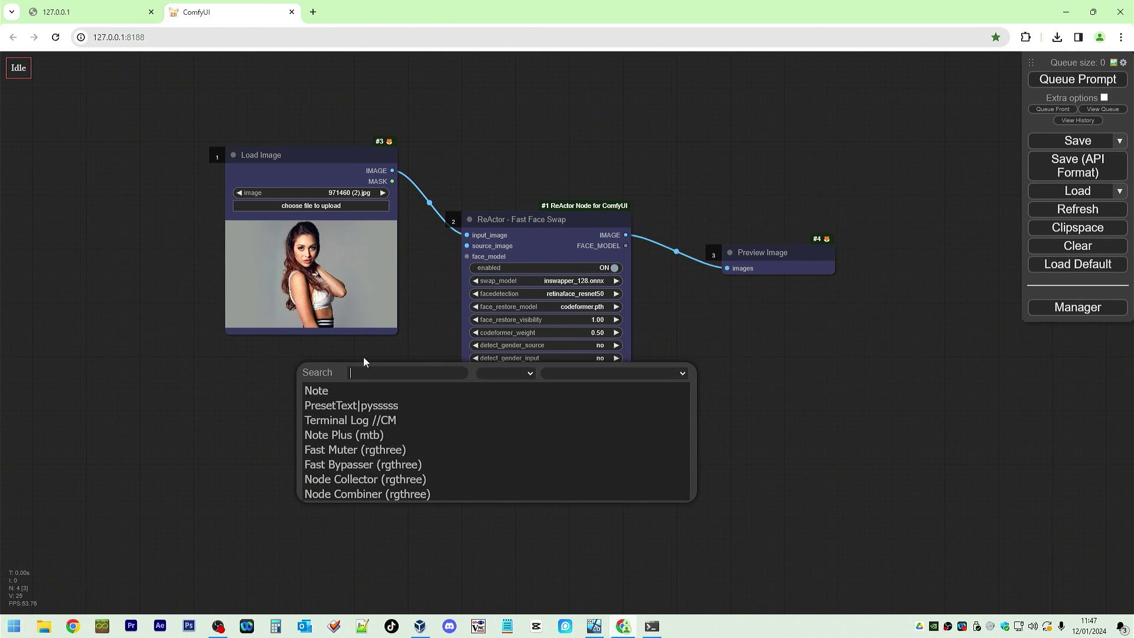
double_click(235, 357)
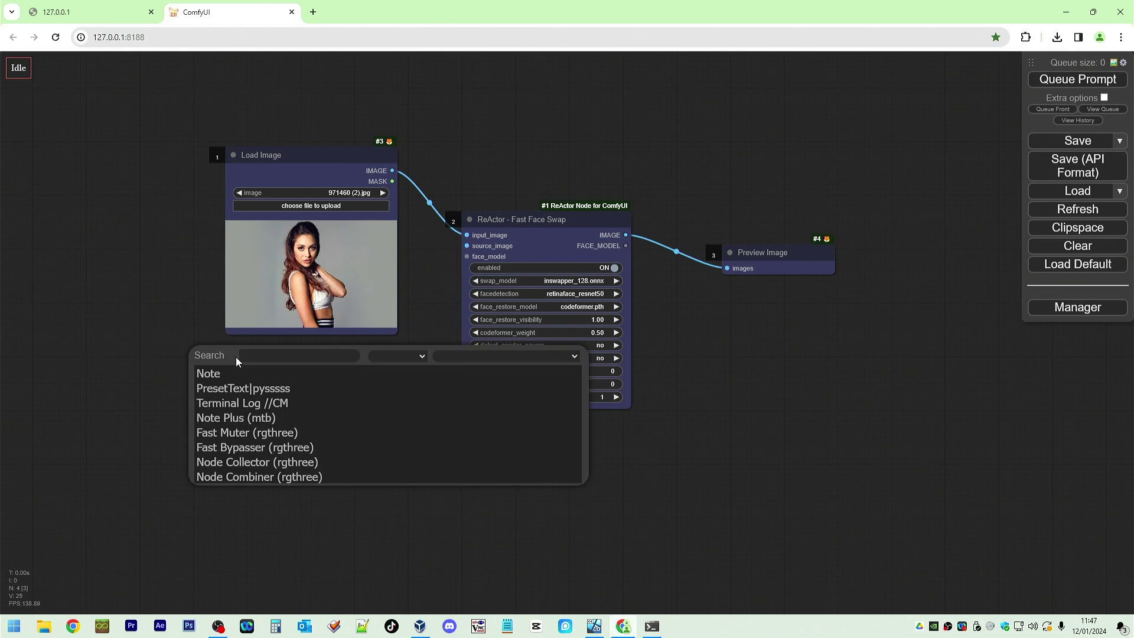
text(load)
click(237, 403)
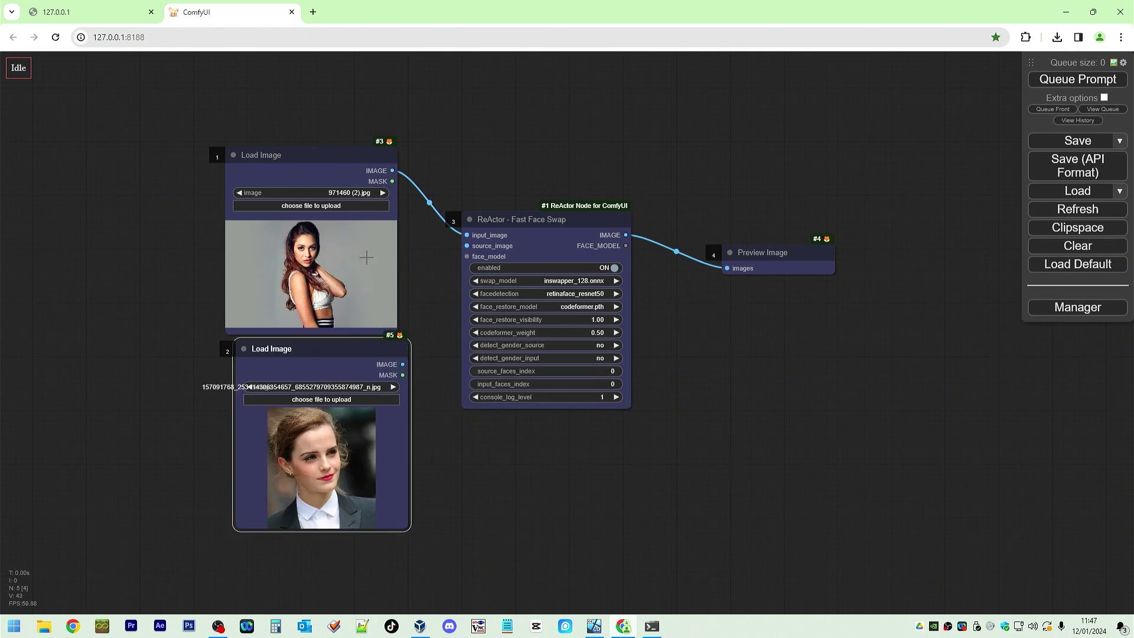
drag(343, 348, 467, 235)
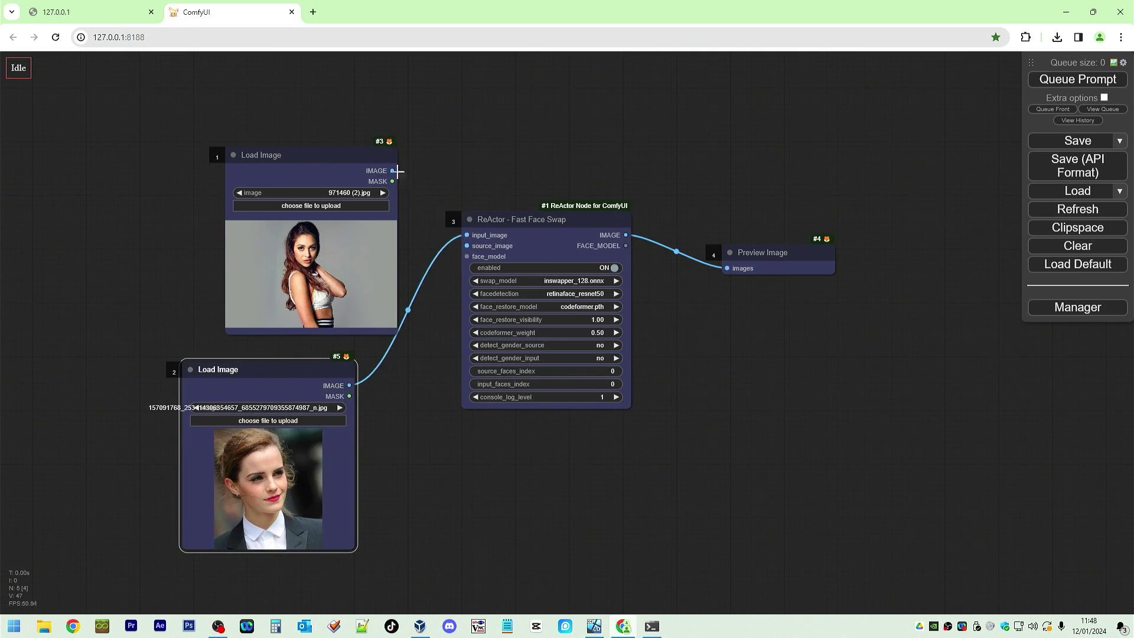
drag(393, 171, 467, 236)
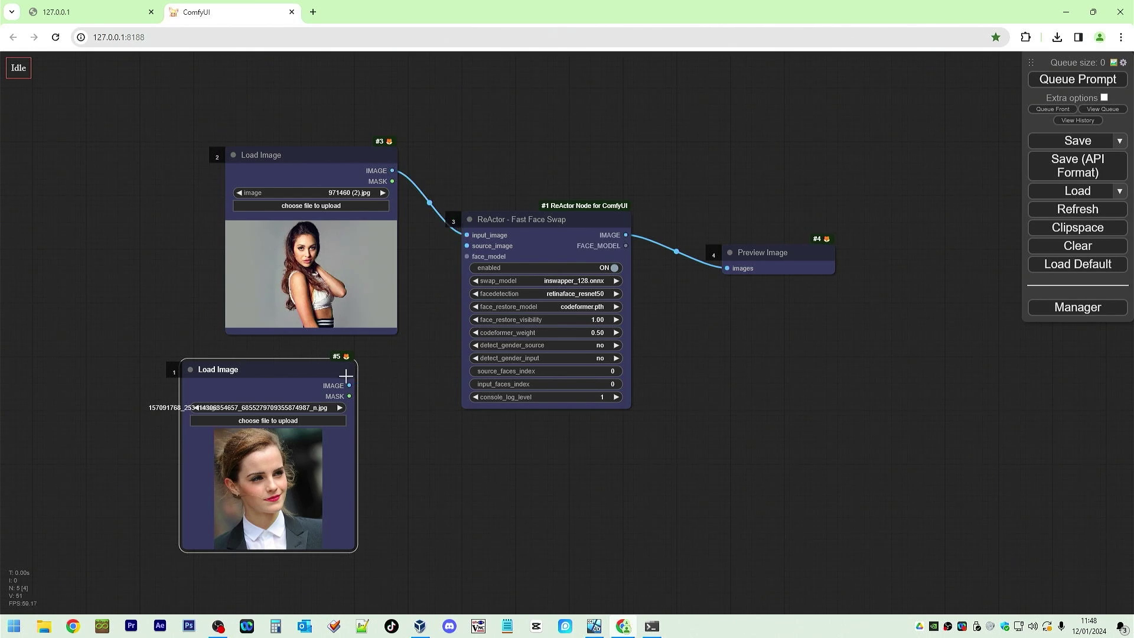
drag(349, 385, 467, 246)
click(1082, 80)
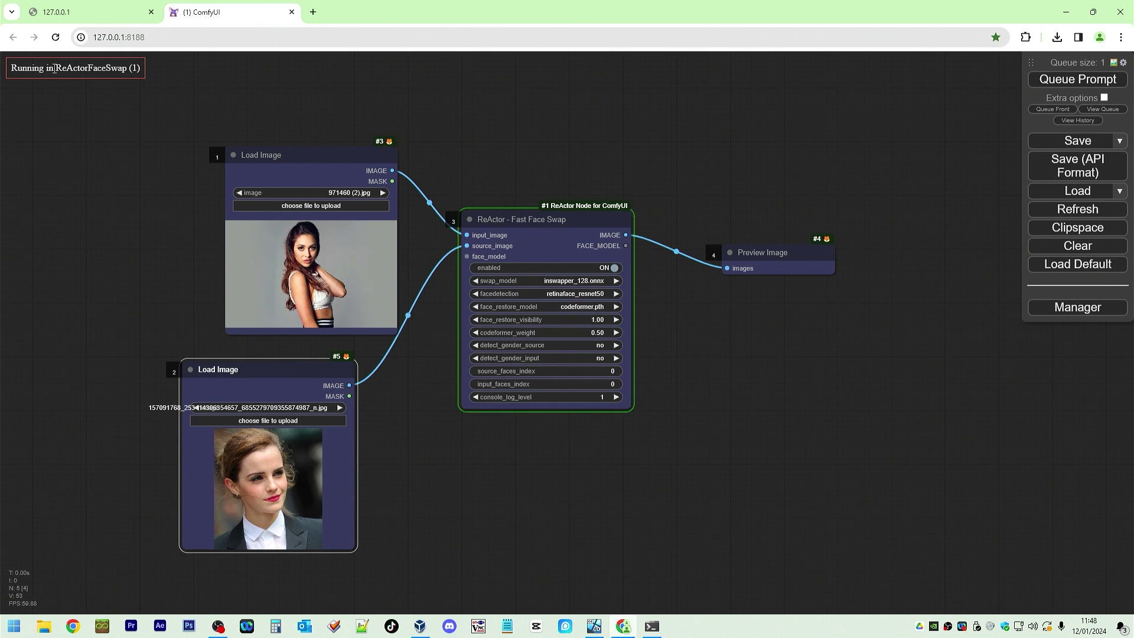
Step: Centre on the executing node, enlarge the Preview Image, and shift the first Load Image left
right_click(750, 411)
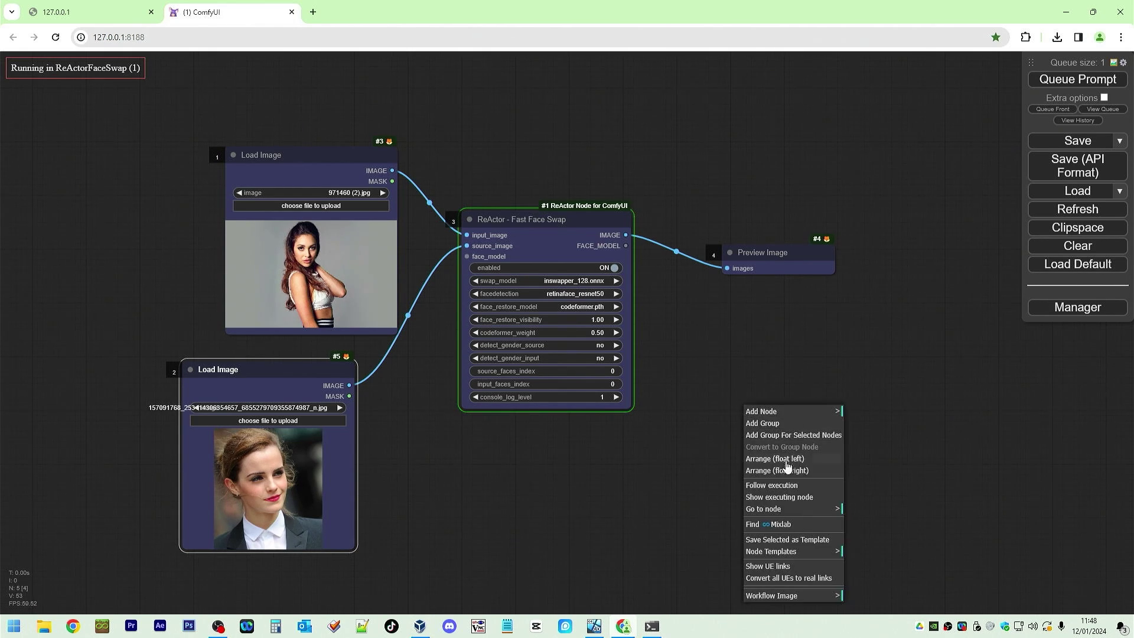
click(774, 485)
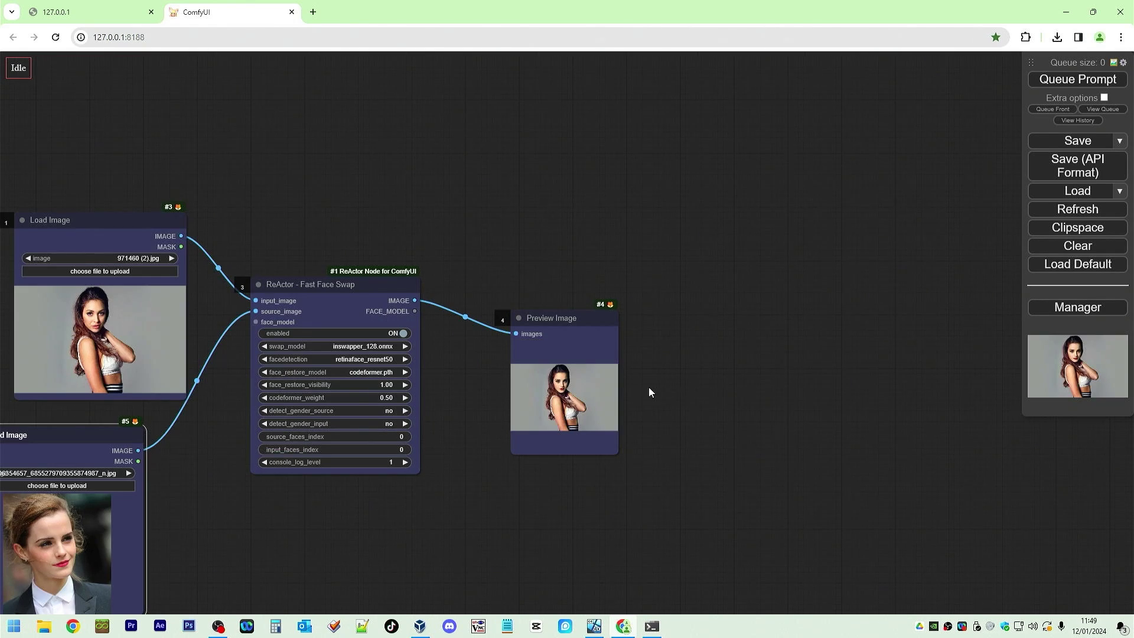
drag(476, 221, 496, 129)
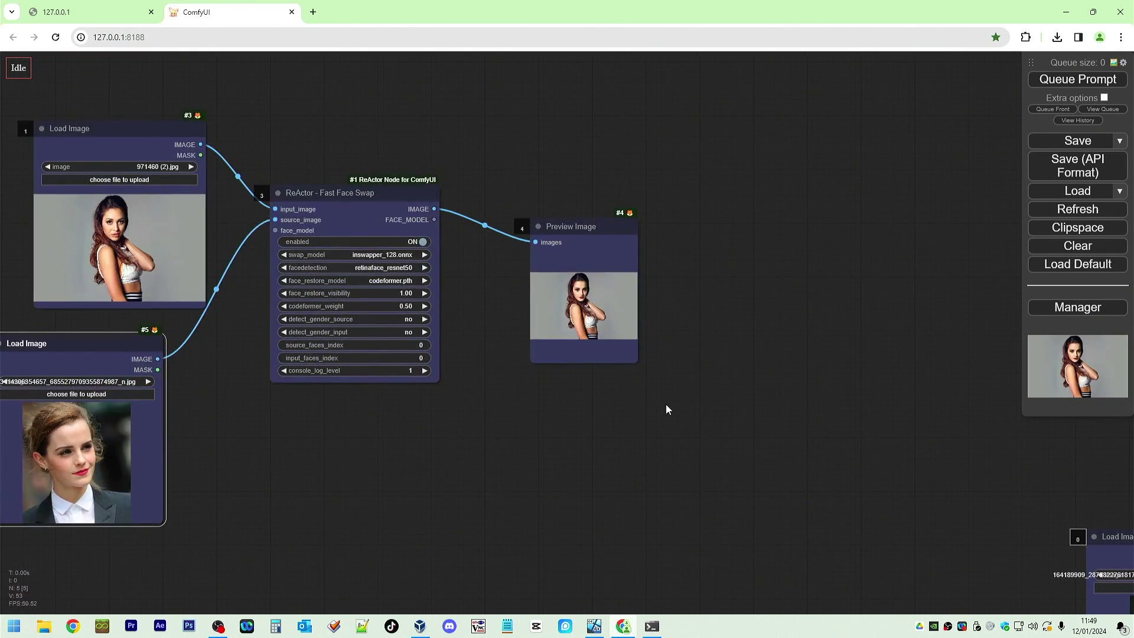
drag(635, 362, 923, 534)
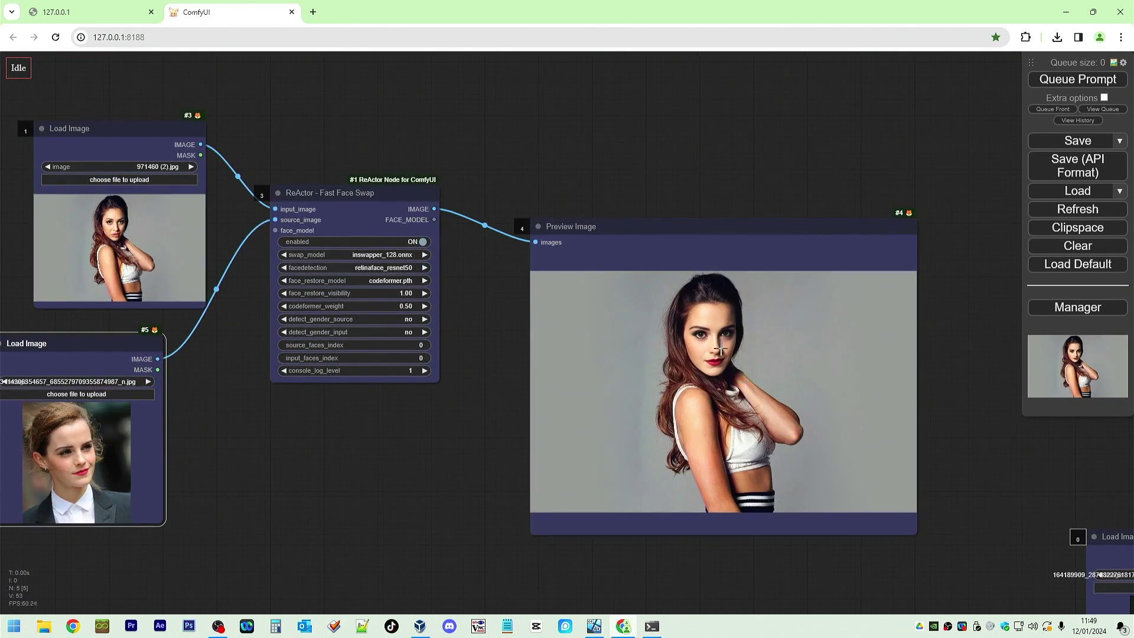
drag(162, 130, 119, 129)
drag(195, 234, 307, 208)
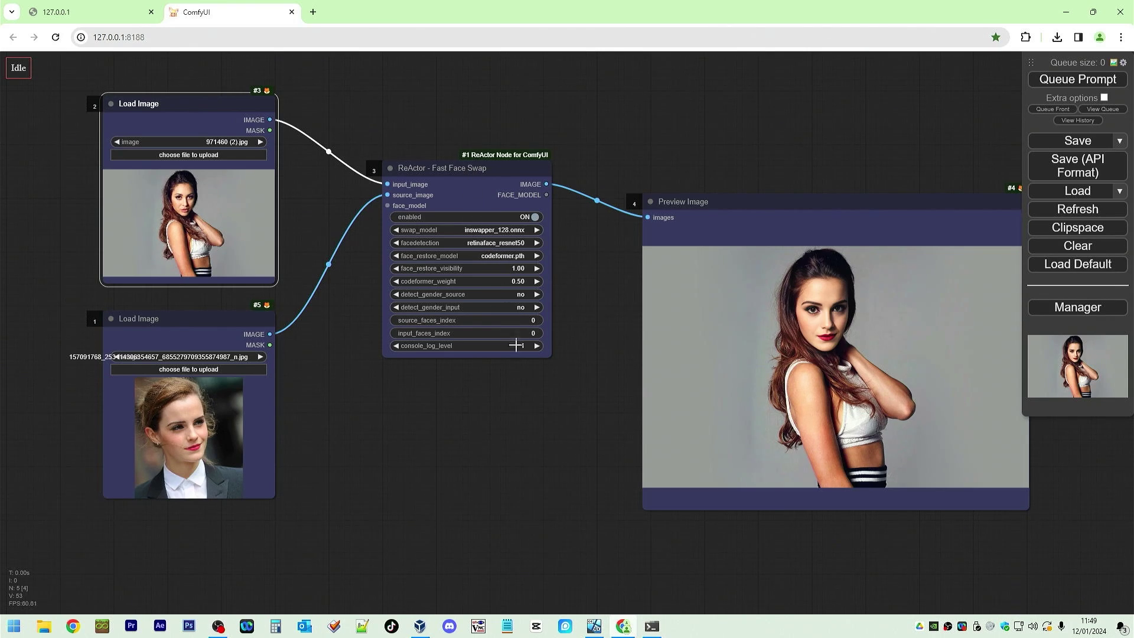
Step: Select the four-node face-swap chain and paste a copy below it
drag(478, 394, 520, 307)
scroll(508, 307, down, 5)
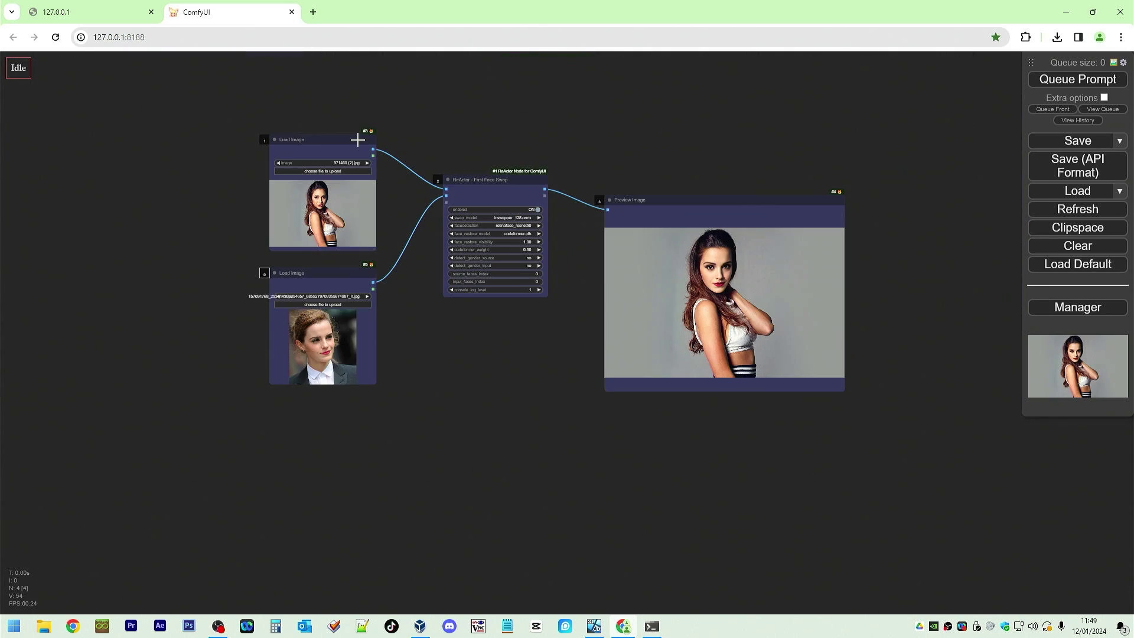
click(481, 180)
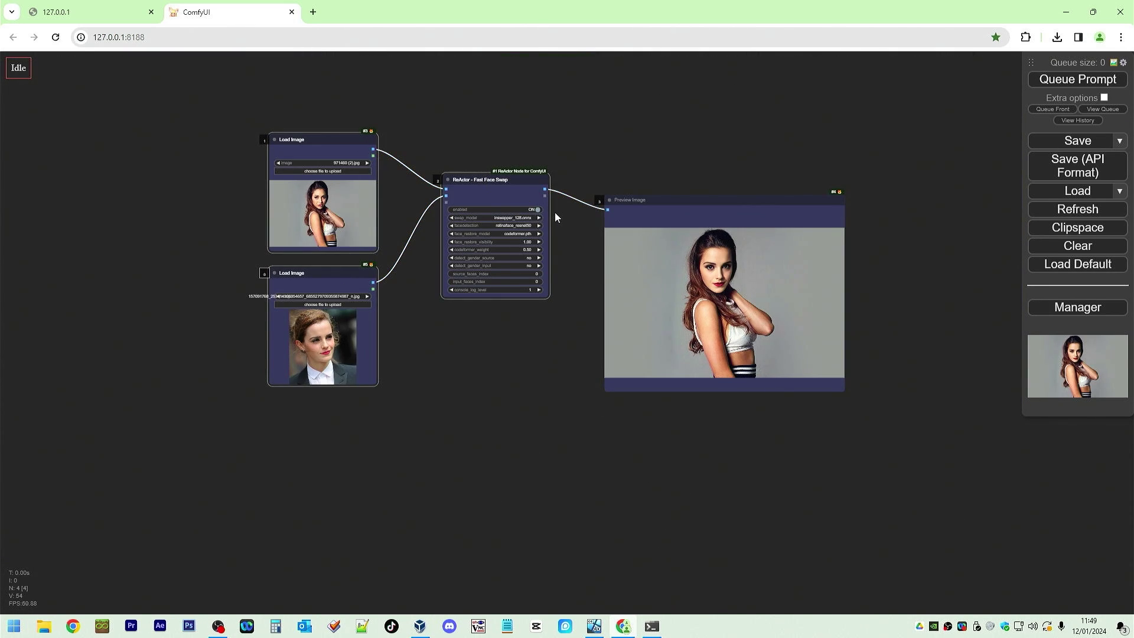
click(680, 203)
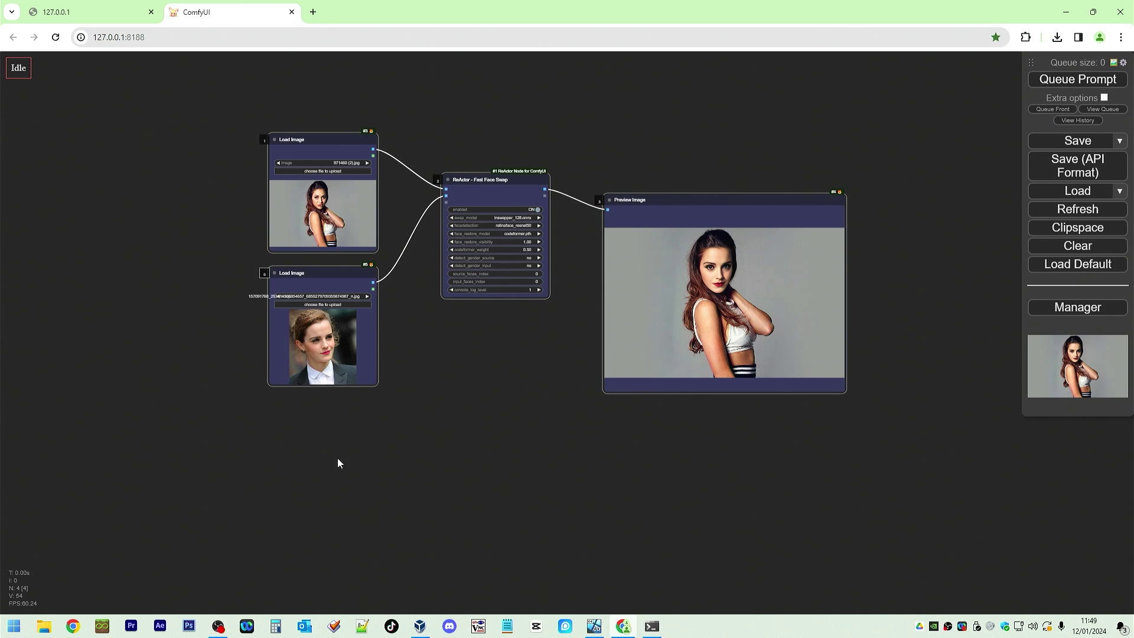
key(ctrl+v)
drag(313, 459, 398, 330)
Step: Tidy the pasted Load Image, ReActor and Preview Image nodes by shifting them left
drag(219, 335, 177, 328)
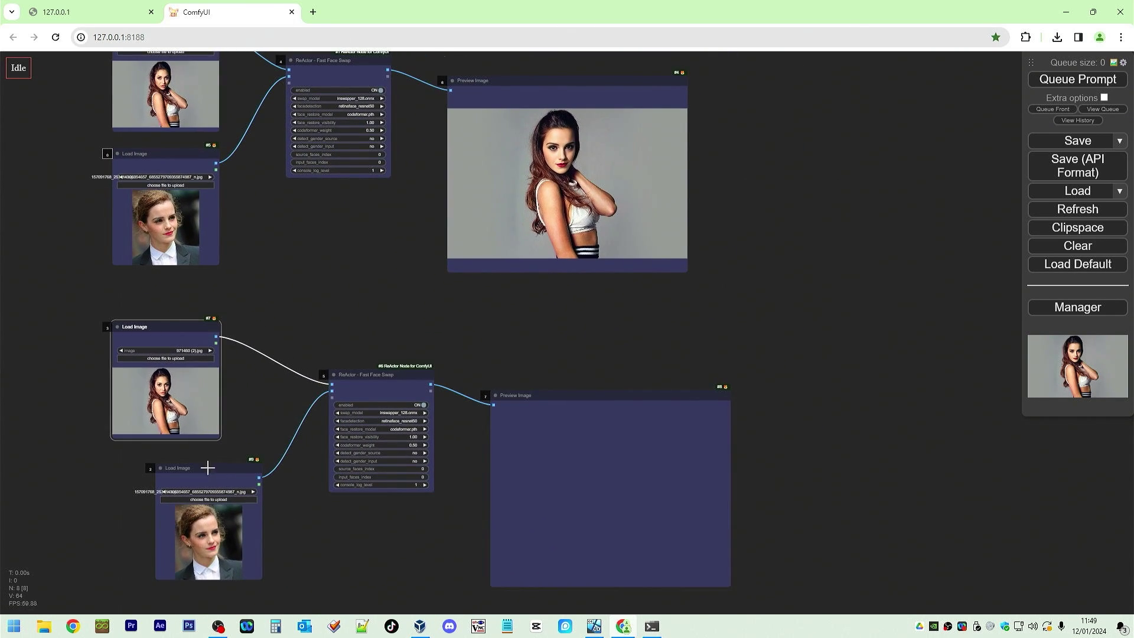
drag(211, 467, 156, 459)
drag(394, 372, 352, 364)
drag(526, 400, 484, 383)
Step: Add an Image Comparer (rgthree) node by searching 'compa'
double_click(728, 352)
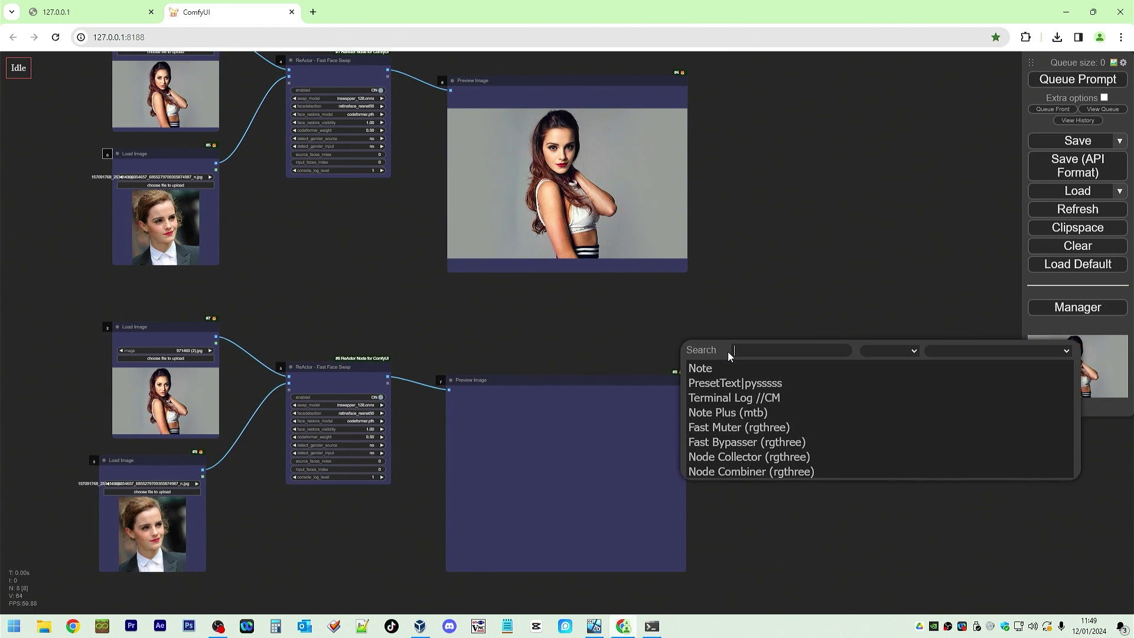
text(image)
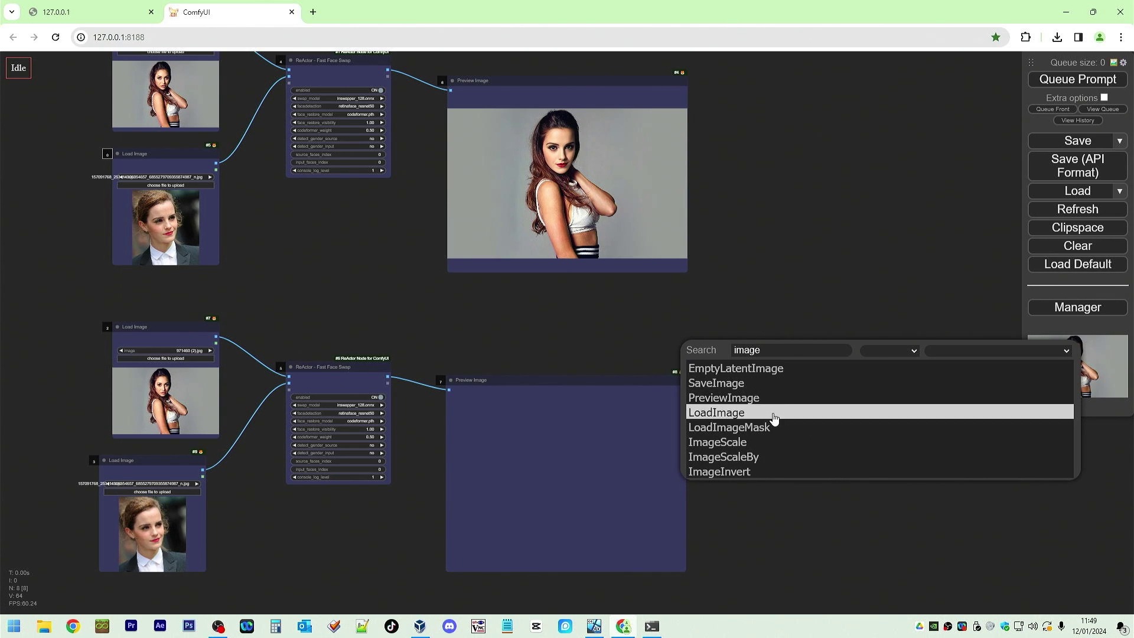
scroll(794, 419, down, 5)
scroll(794, 420, down, 10)
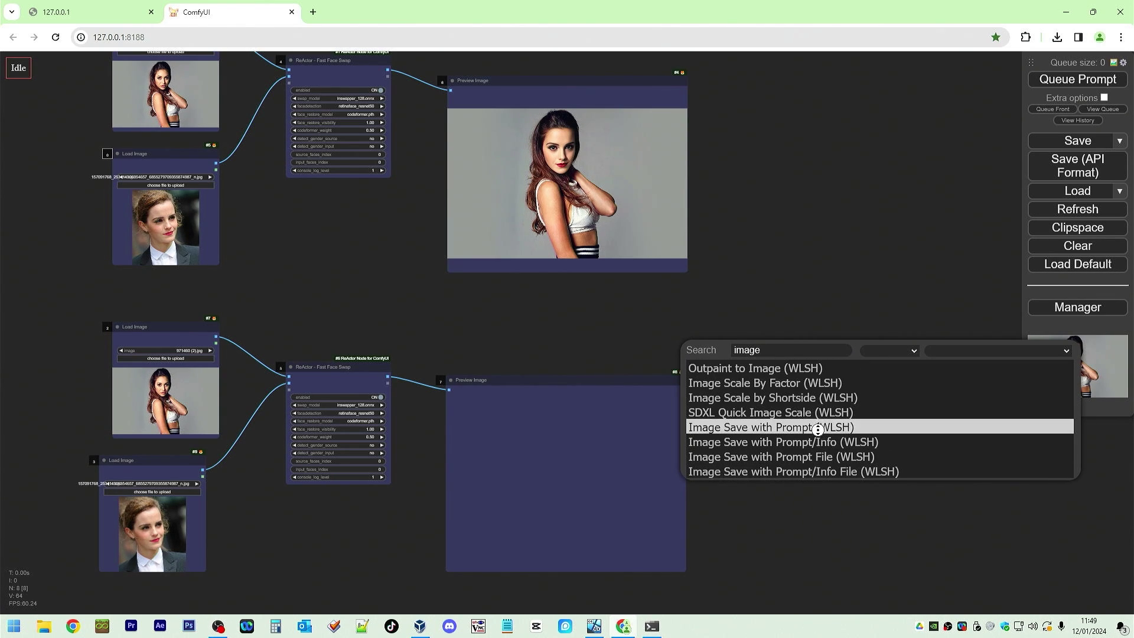
scroll(818, 414, up, 3)
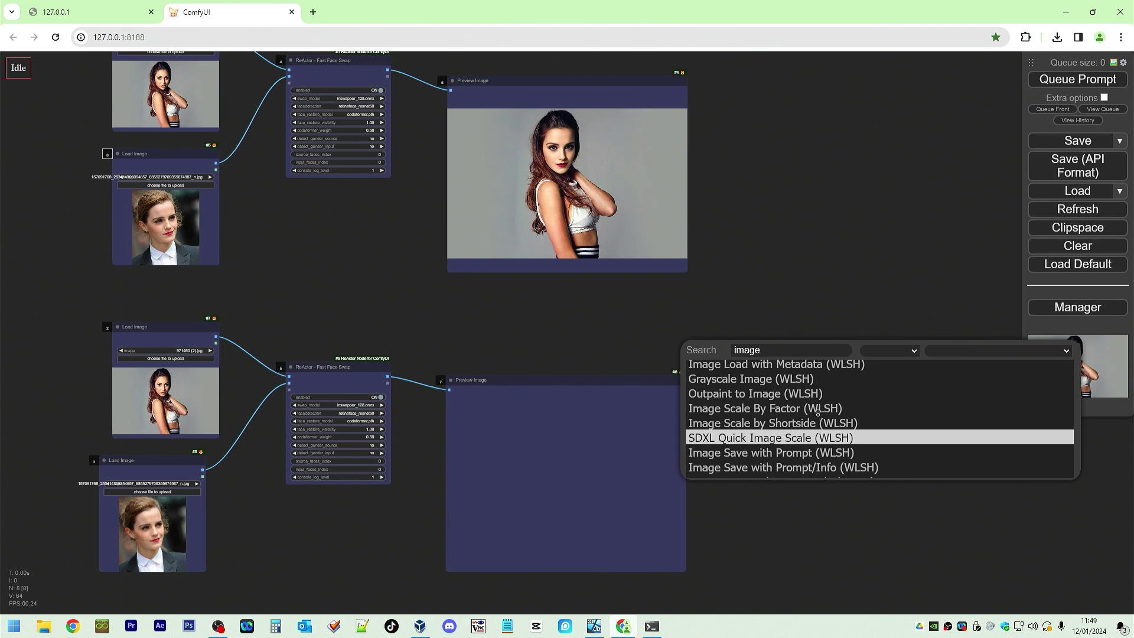
scroll(809, 408, up, 10)
scroll(768, 416, down, 1)
scroll(783, 378, up, 2)
scroll(786, 363, up, 5)
double_click(793, 354)
text(compar)
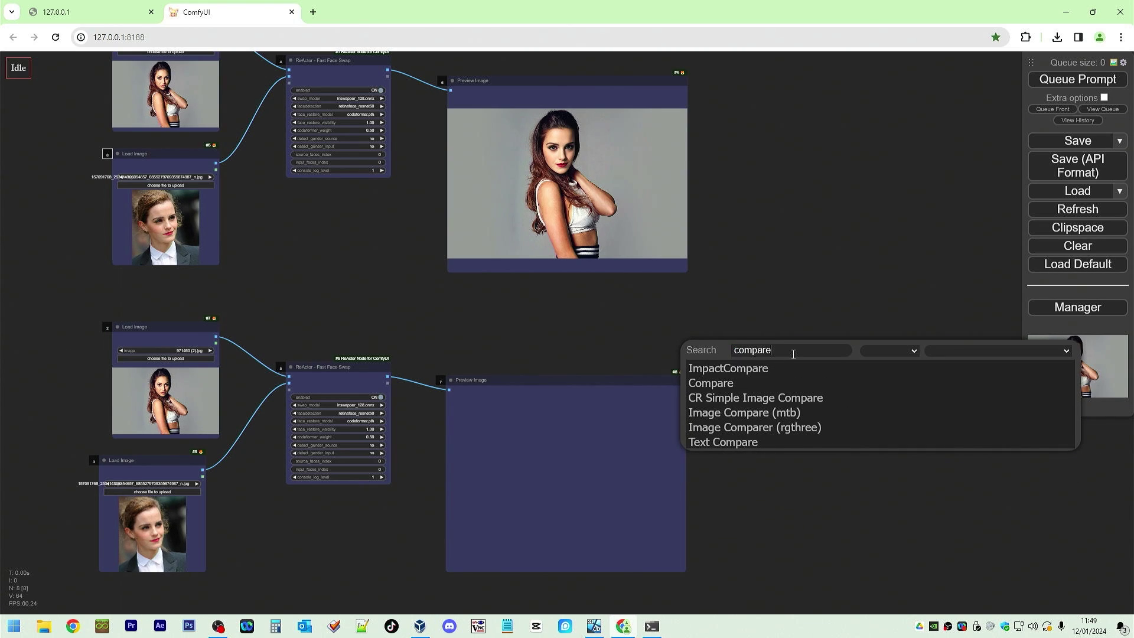
click(792, 427)
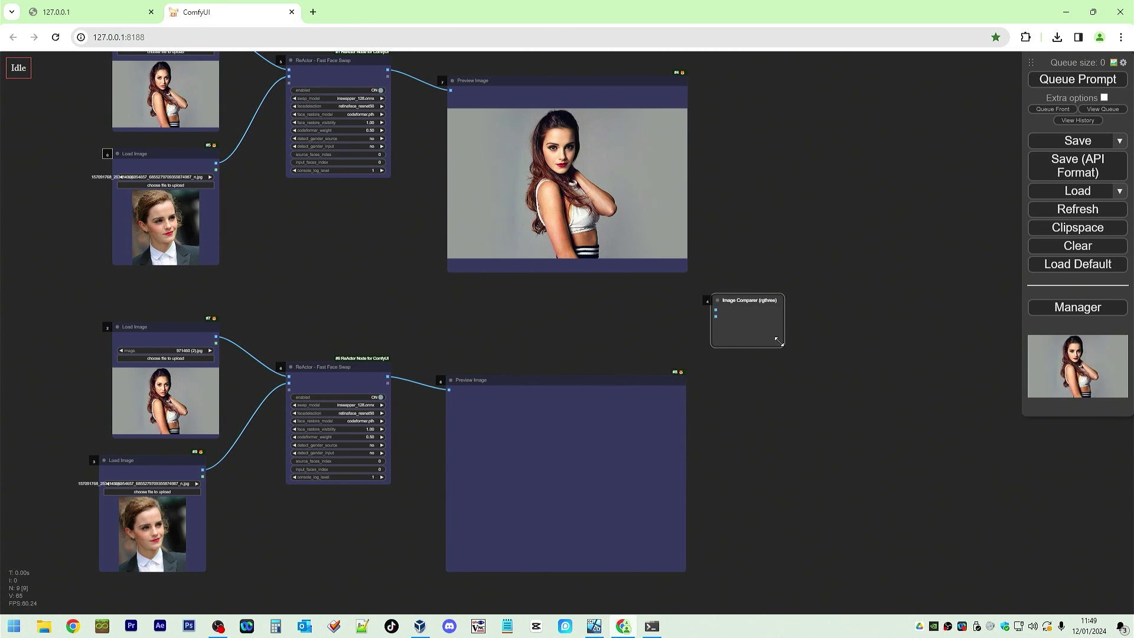
Step: Enlarge the Image Comparer and wire the lower swap to image_b, upper swap to image_a
drag(778, 341, 955, 454)
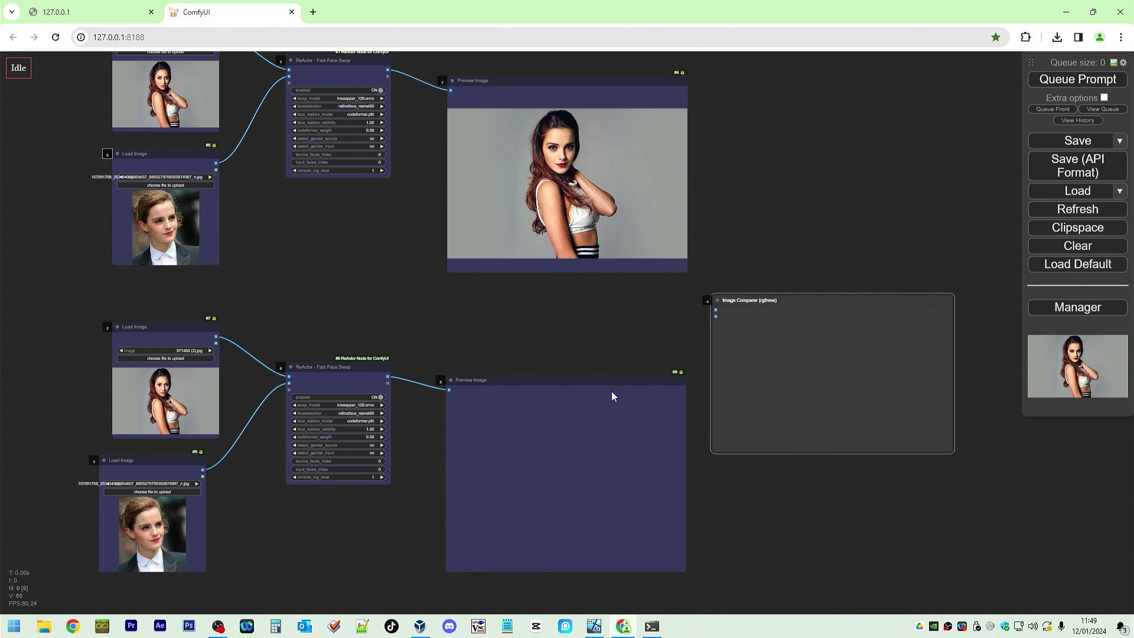
drag(387, 376, 716, 309)
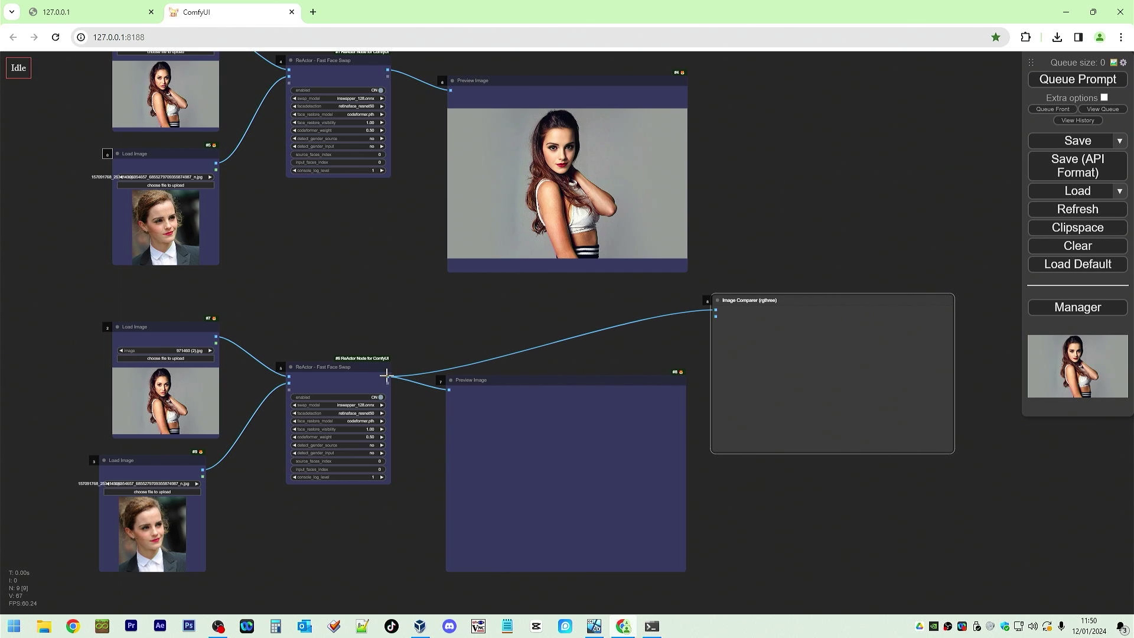
drag(387, 376, 716, 316)
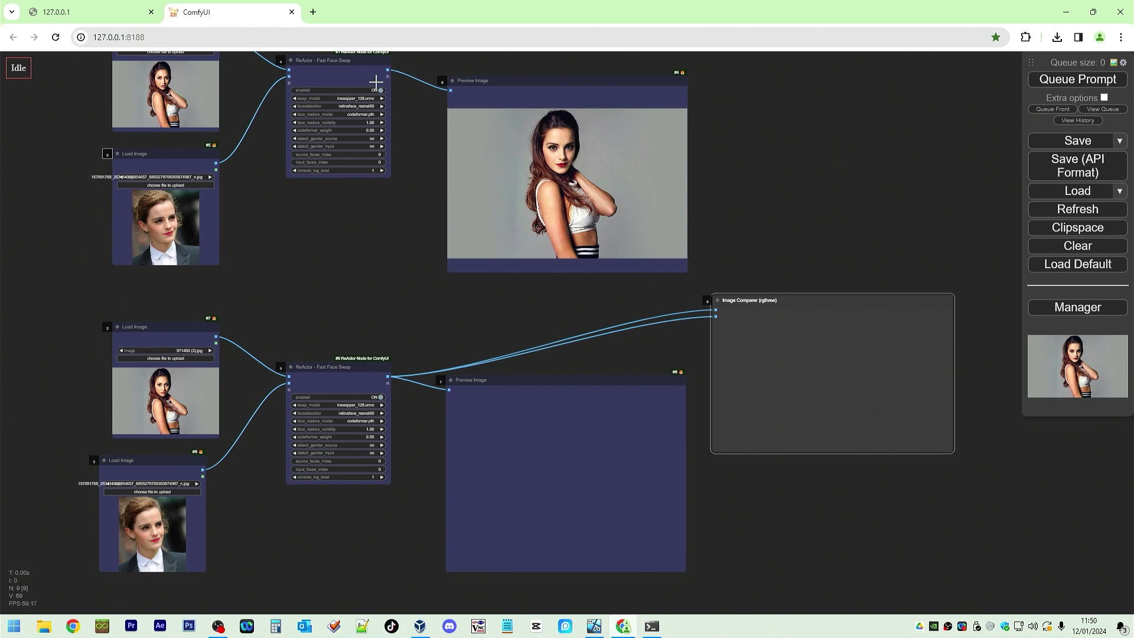
drag(389, 70, 716, 310)
Step: Close the Manager menu and set the lower ReActor's face restore model to GFPGANv1.4.pth
click(1078, 307)
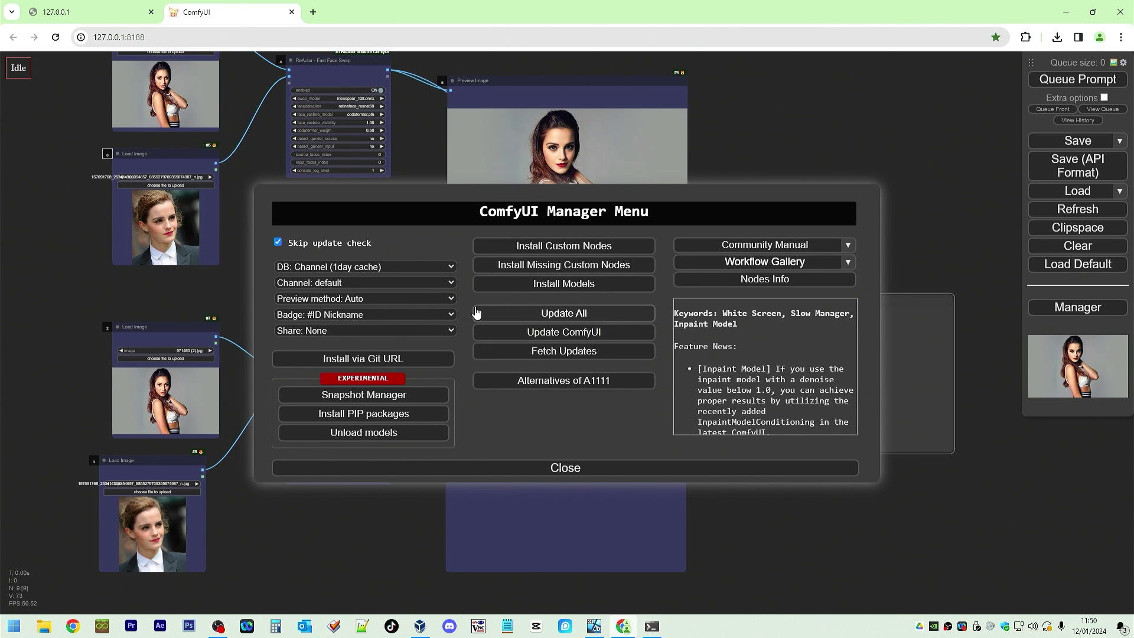
click(600, 468)
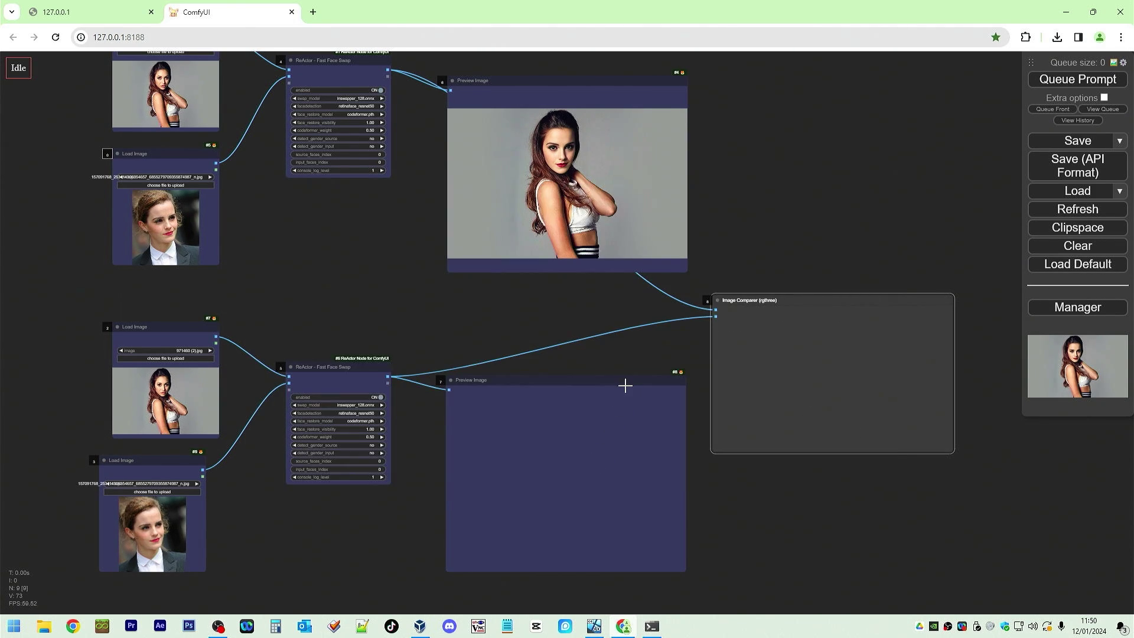
click(365, 421)
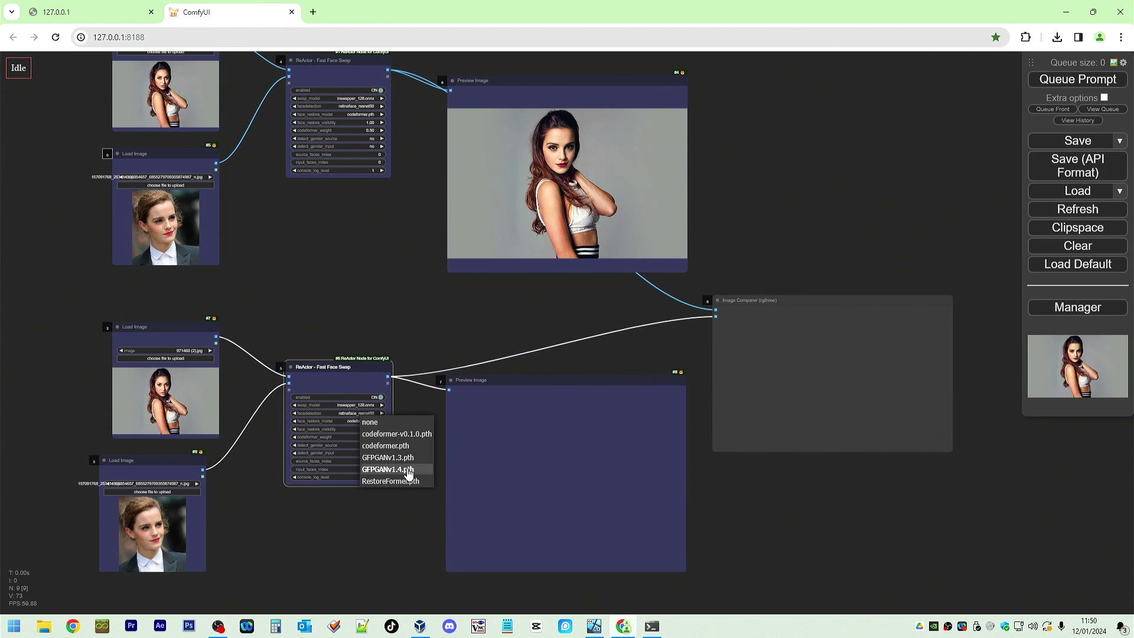
click(408, 470)
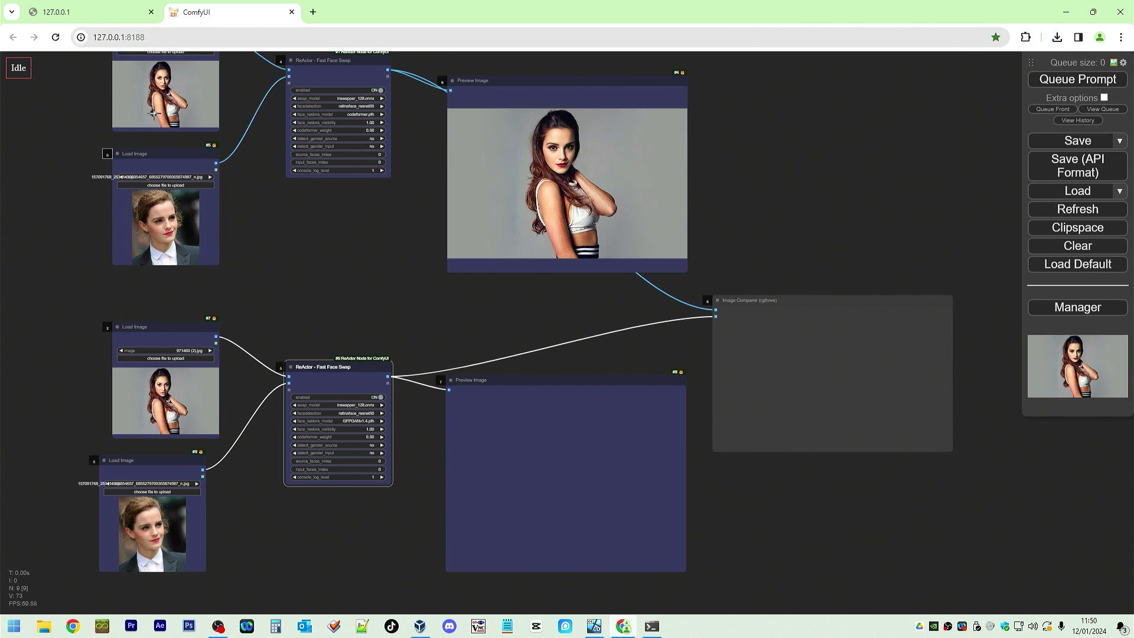
Step: Run the workflow and zoom into the Image Comparer's overlaid swap results
click(1060, 80)
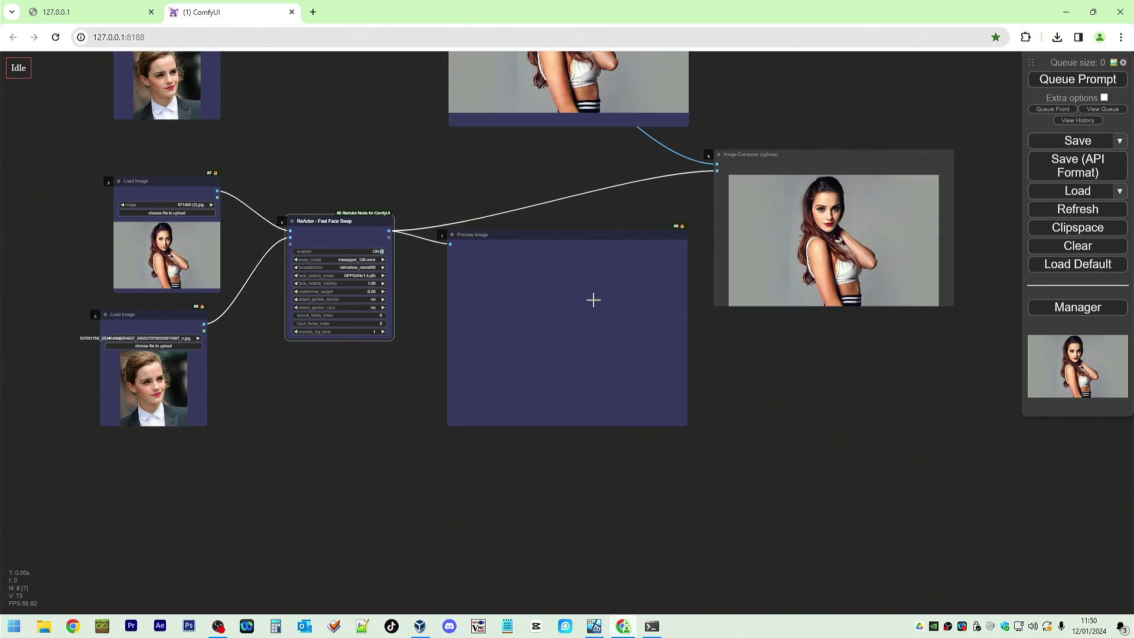
drag(863, 381, 749, 577)
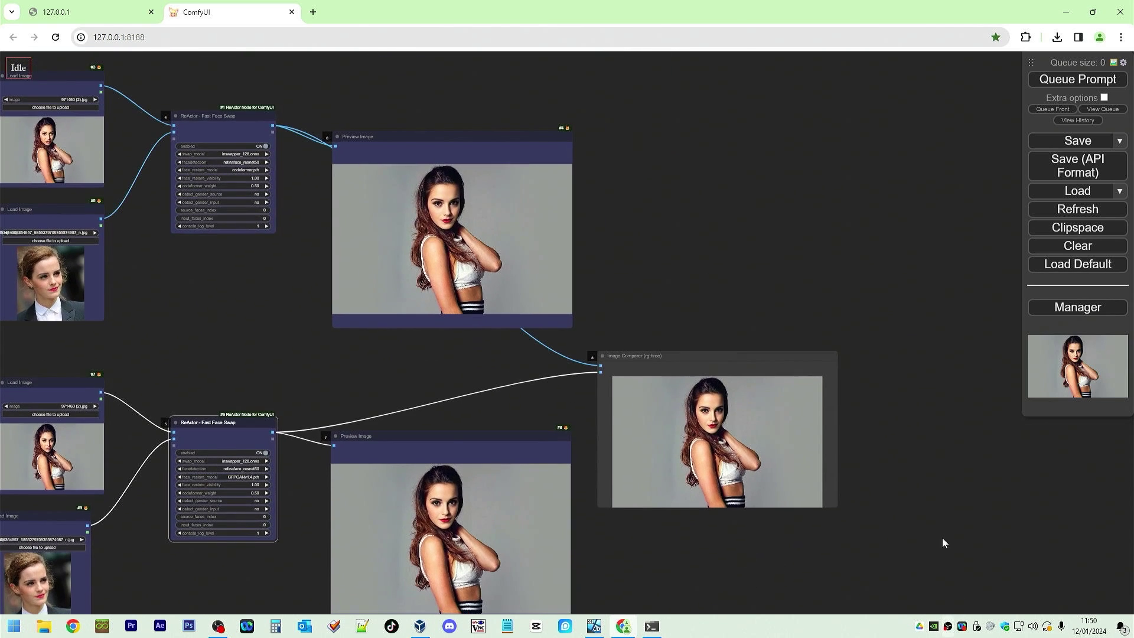
scroll(848, 455, up, 10)
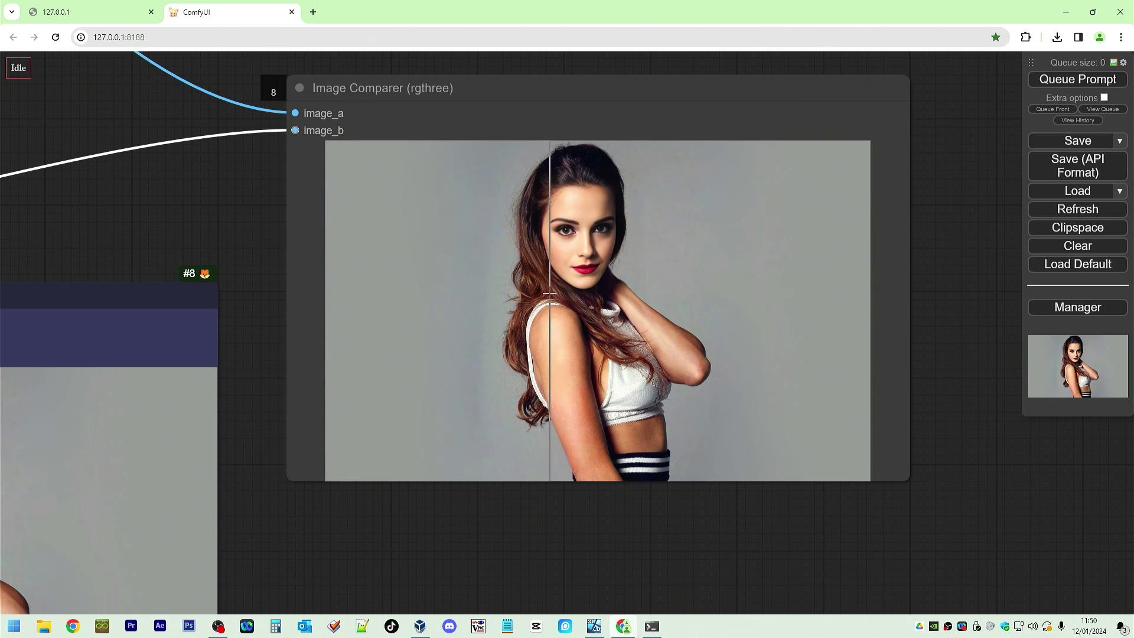
scroll(558, 284, up, 5)
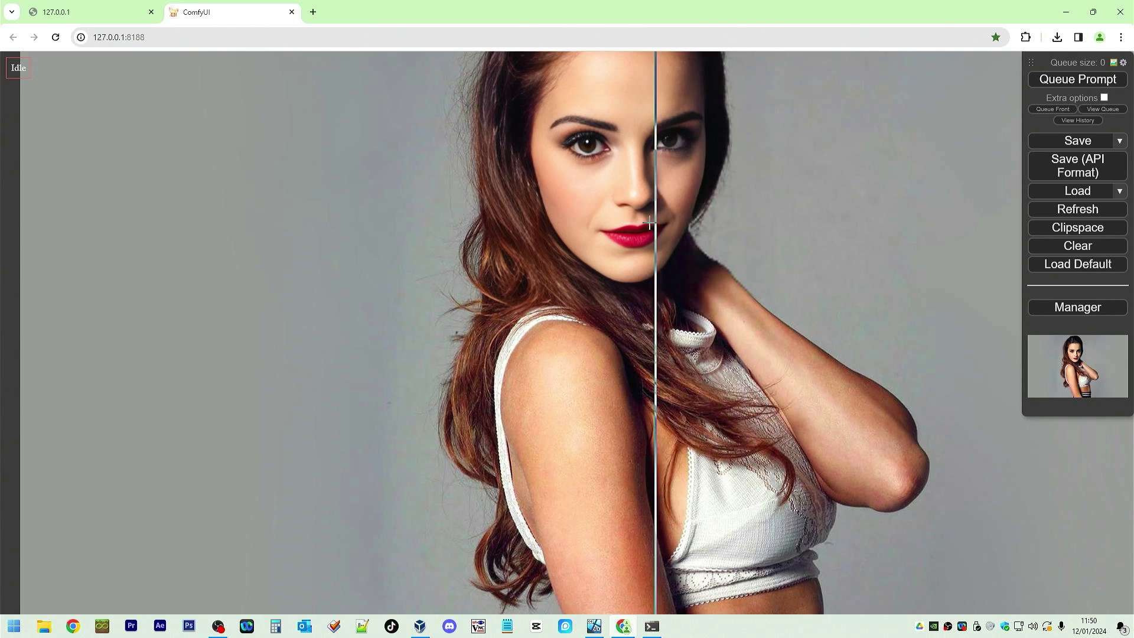
scroll(570, 325, up, 5)
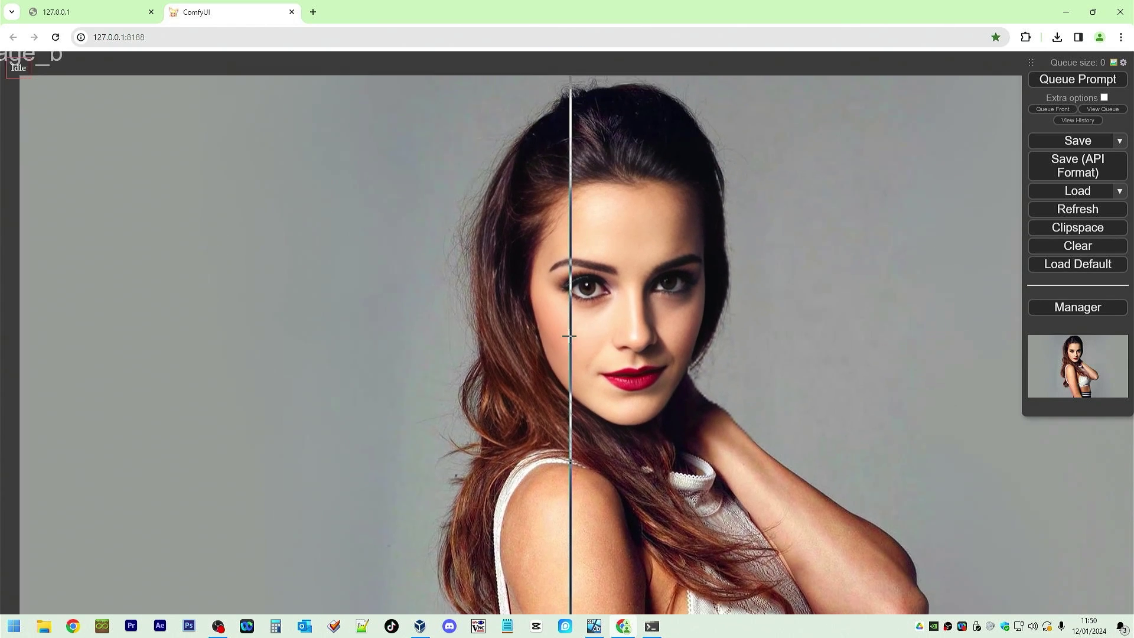
scroll(589, 379, up, 5)
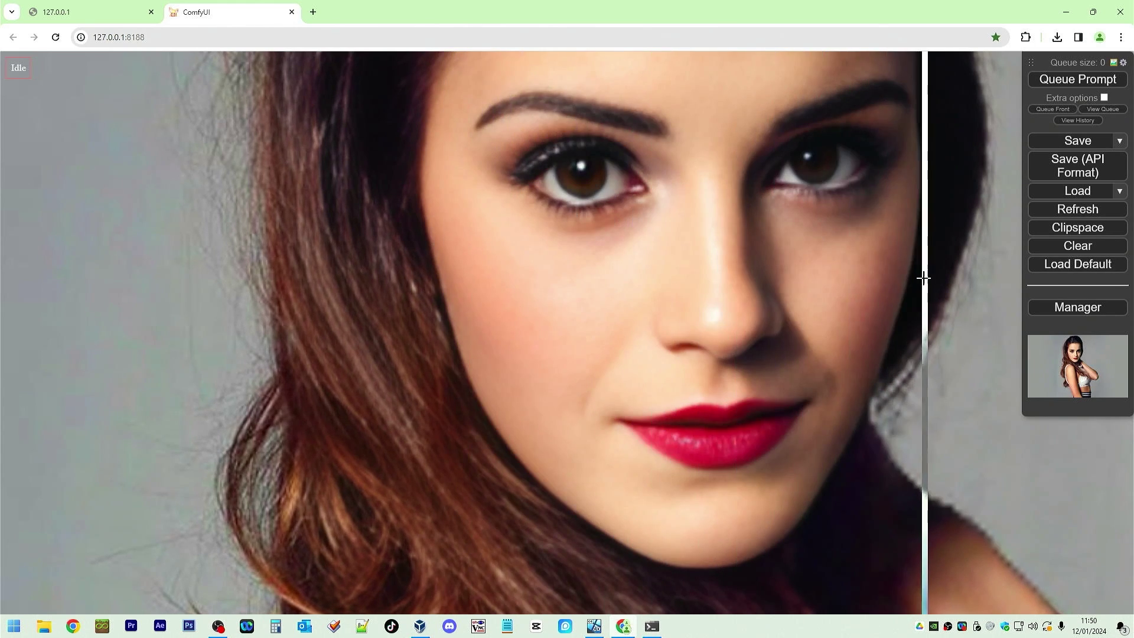
scroll(480, 256, down, 10)
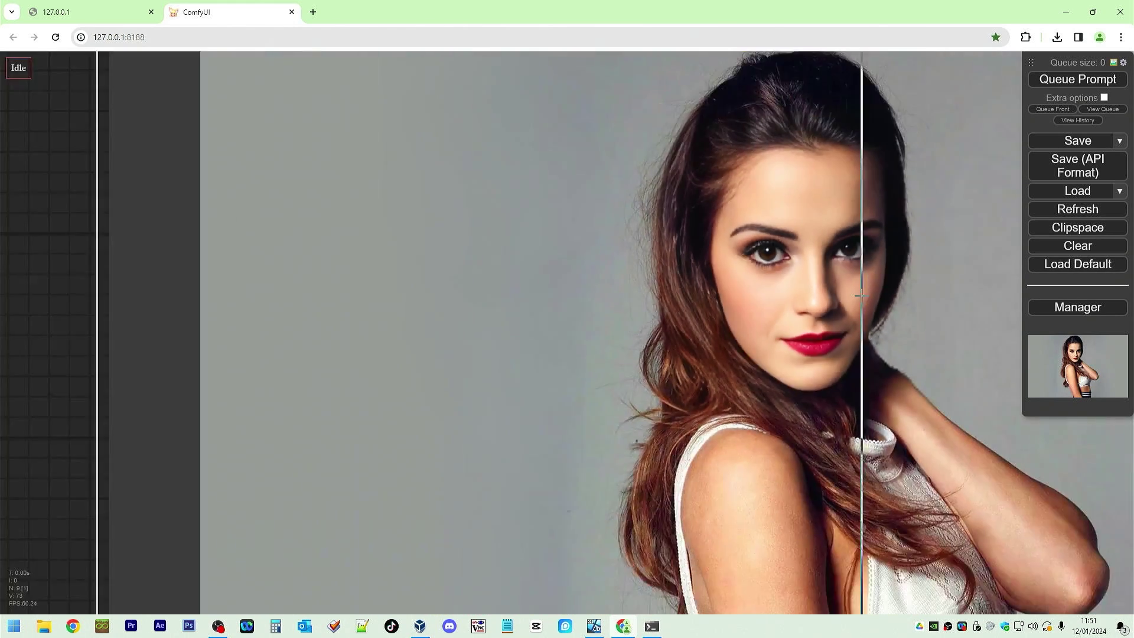
Step: Load a new face photo from Source Images into the upper source Load Image node
scroll(662, 279, down, 5)
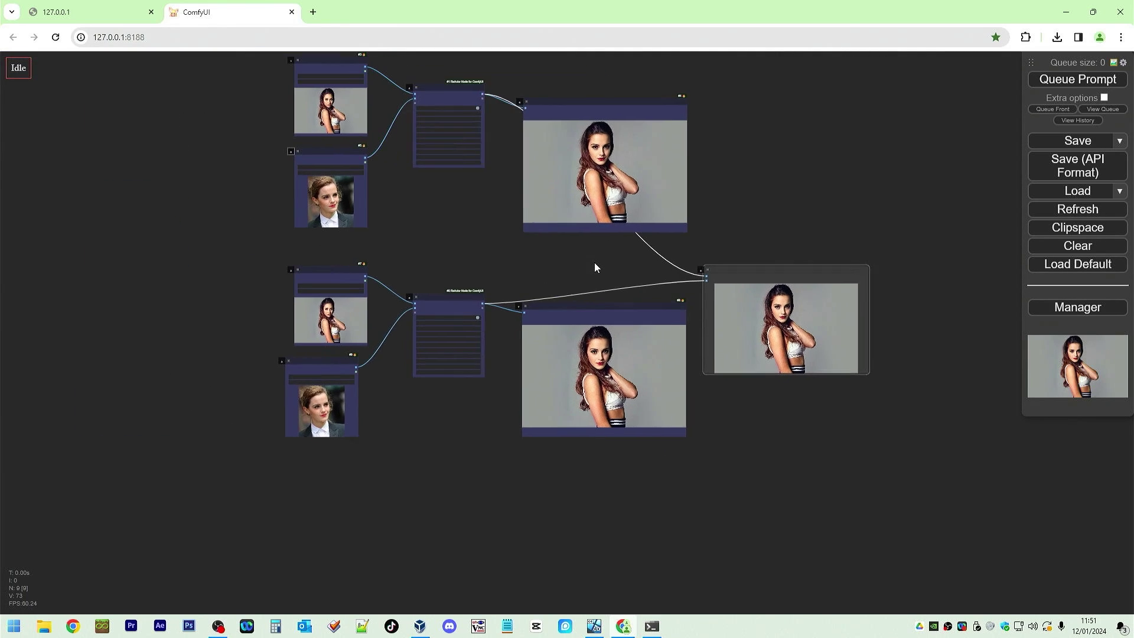
click(595, 268)
click(324, 170)
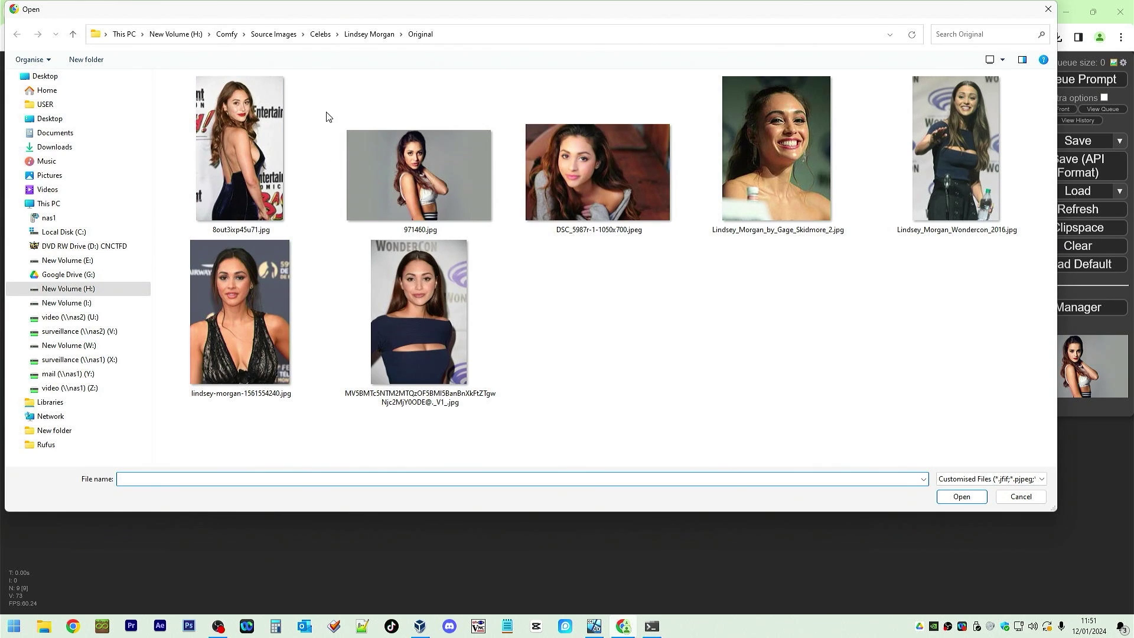
click(274, 34)
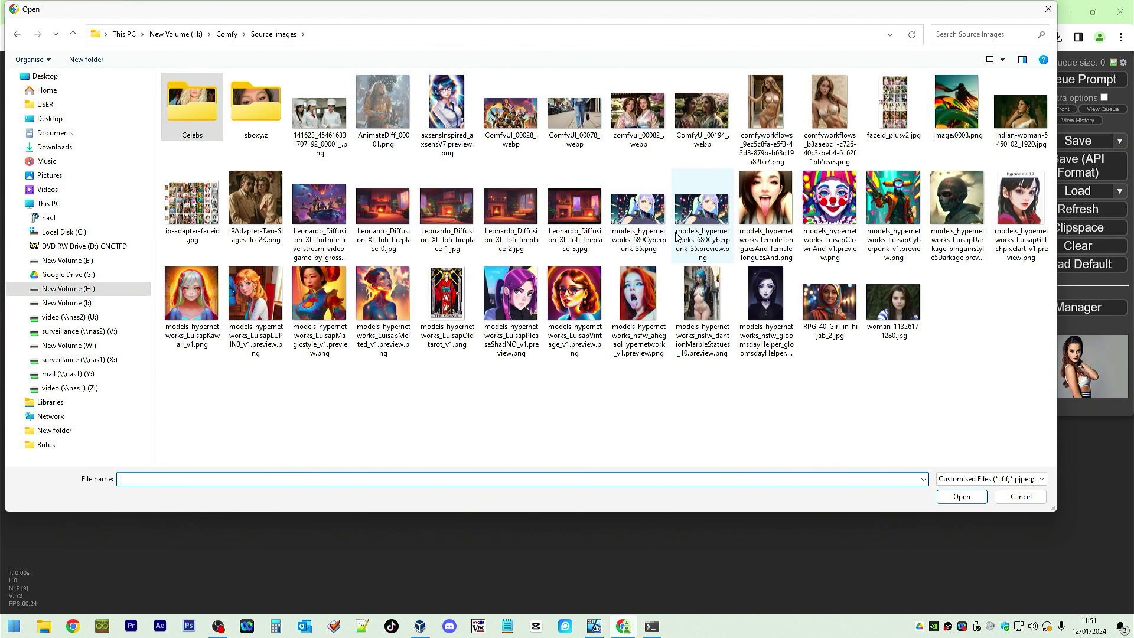
double_click(827, 97)
Step: Load the same face into the lower source node and rerun the workflow
click(330, 381)
double_click(832, 95)
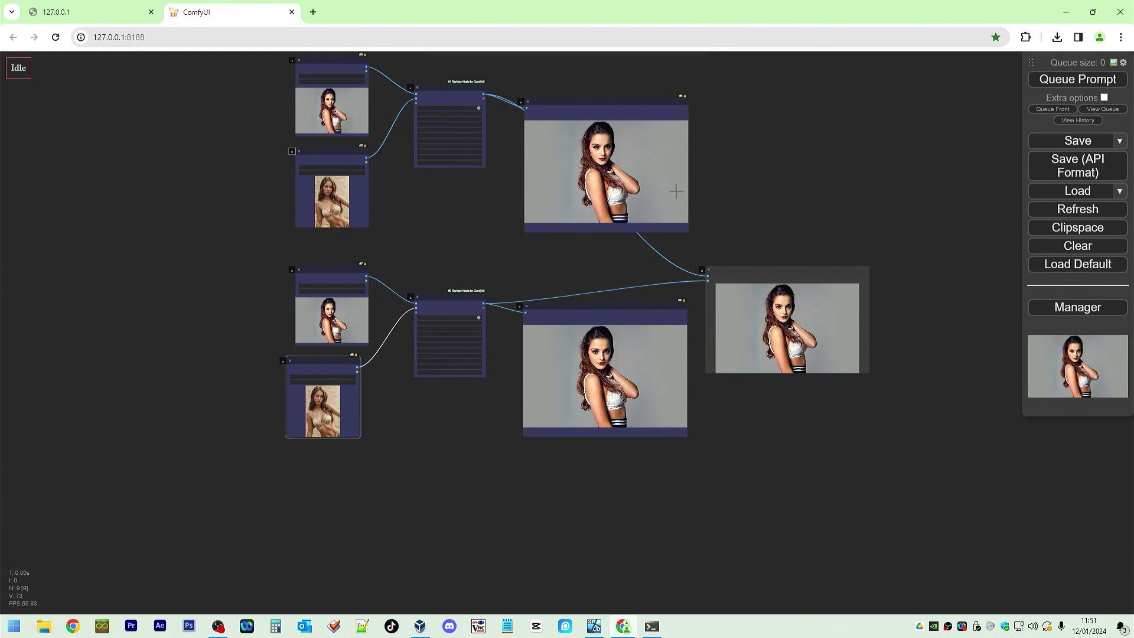
drag(746, 162, 749, 201)
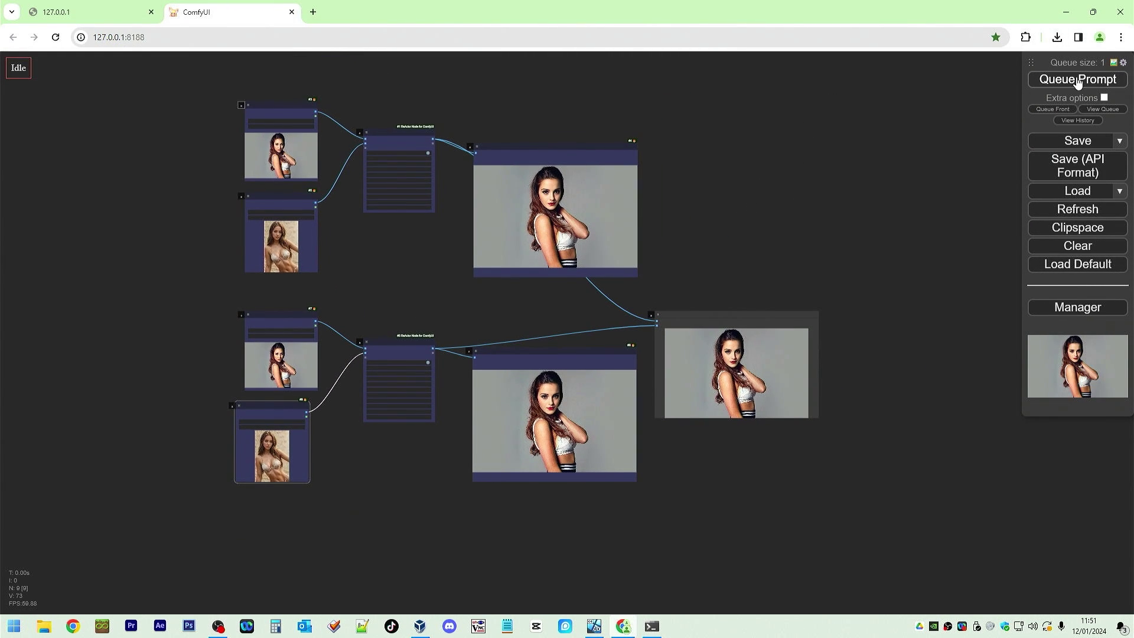
click(1076, 77)
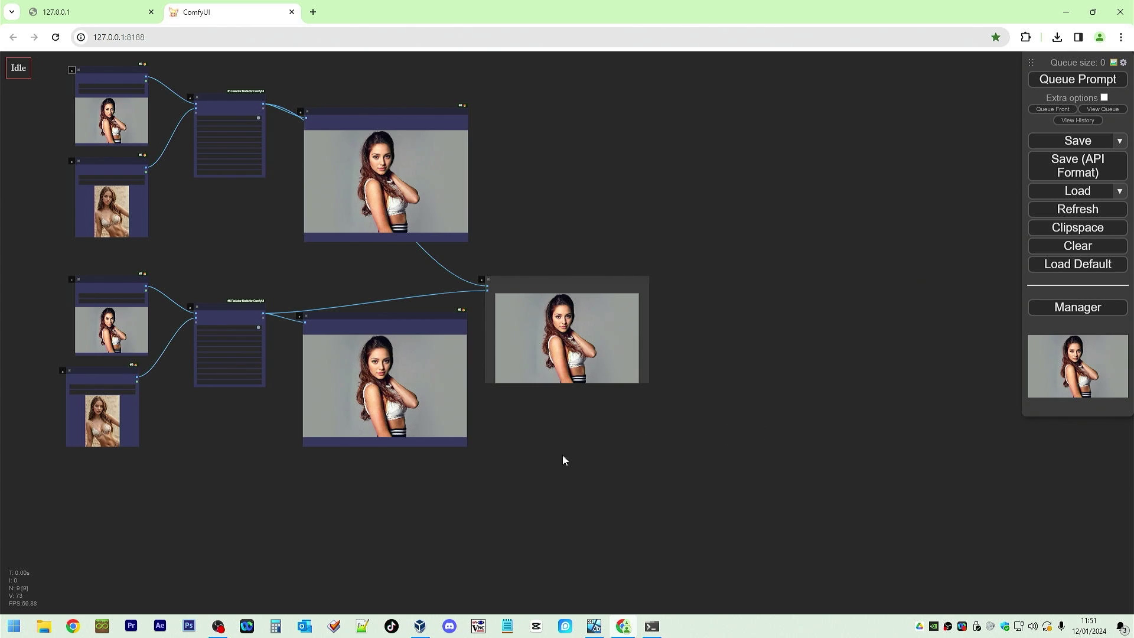
scroll(553, 459, up, 10)
drag(472, 381, 556, 637)
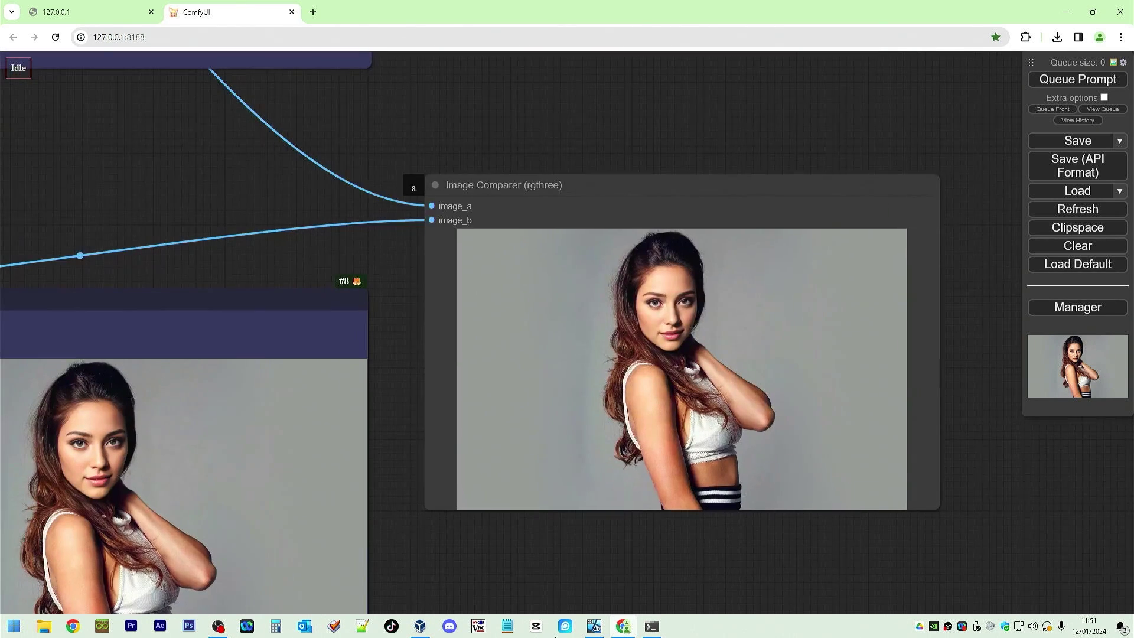
scroll(381, 401, up, 5)
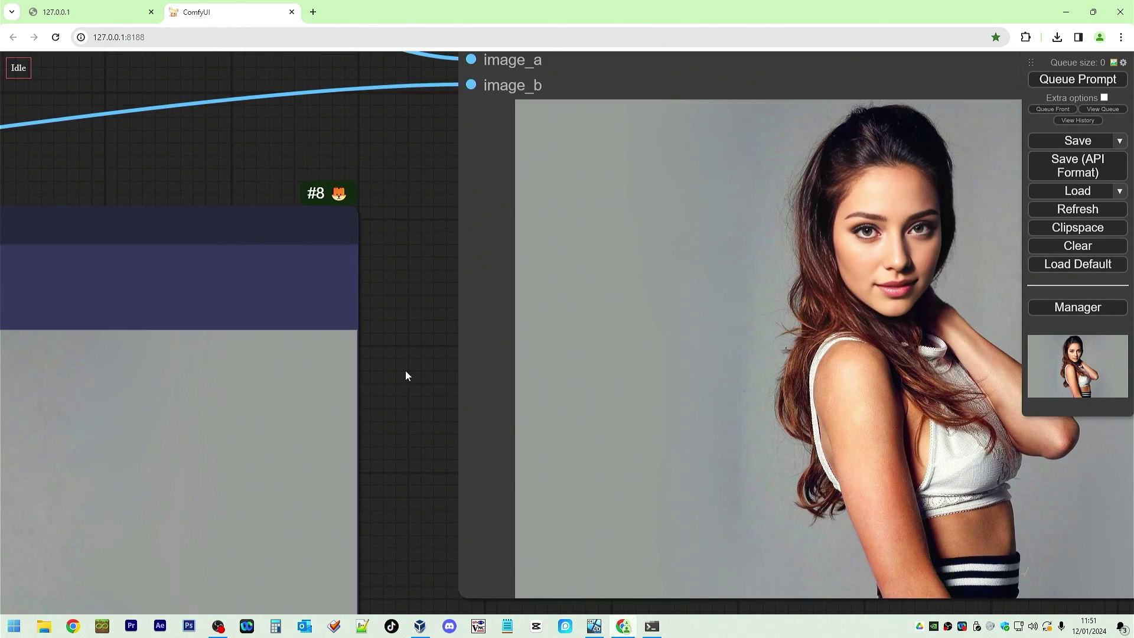
drag(406, 375, 165, 381)
scroll(393, 300, up, 5)
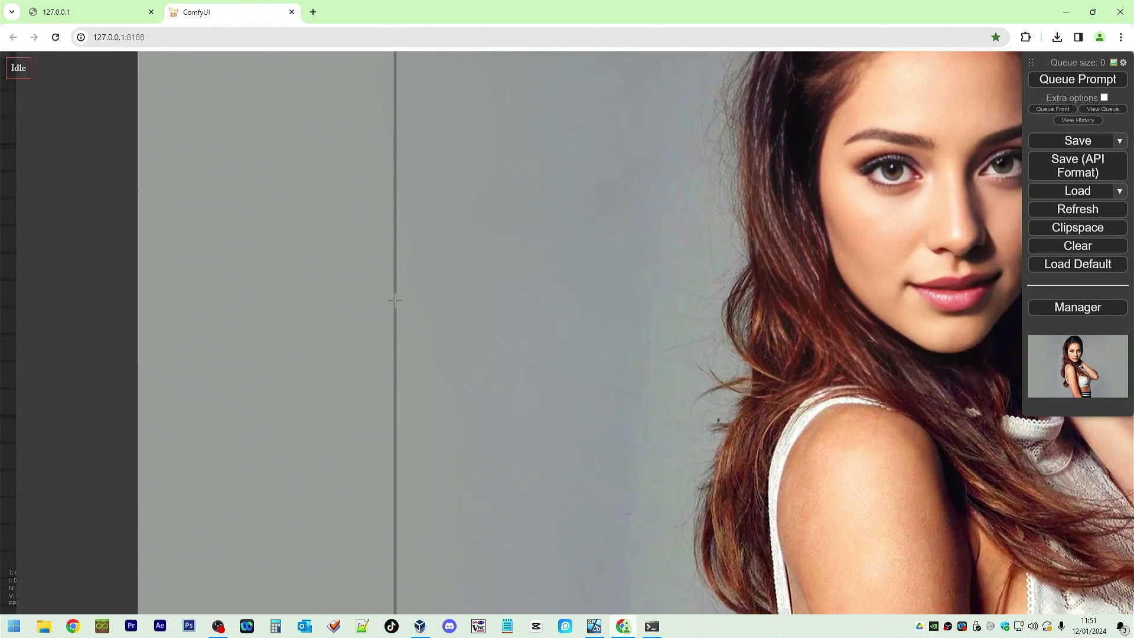
drag(561, 201, 187, 315)
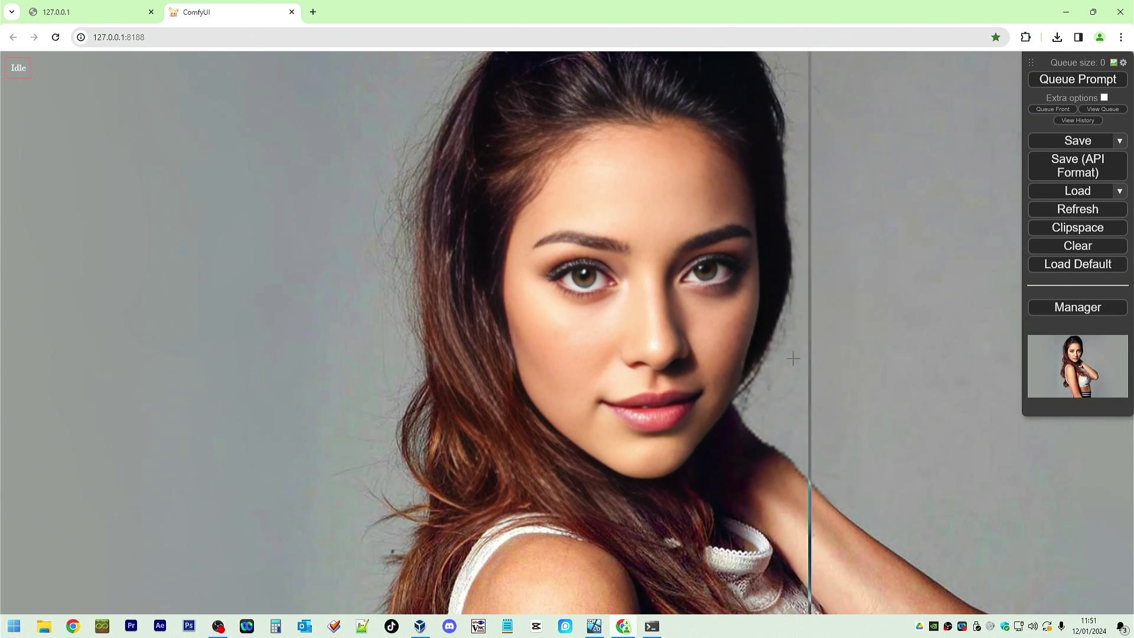
scroll(502, 354, down, 14)
scroll(503, 355, down, 5)
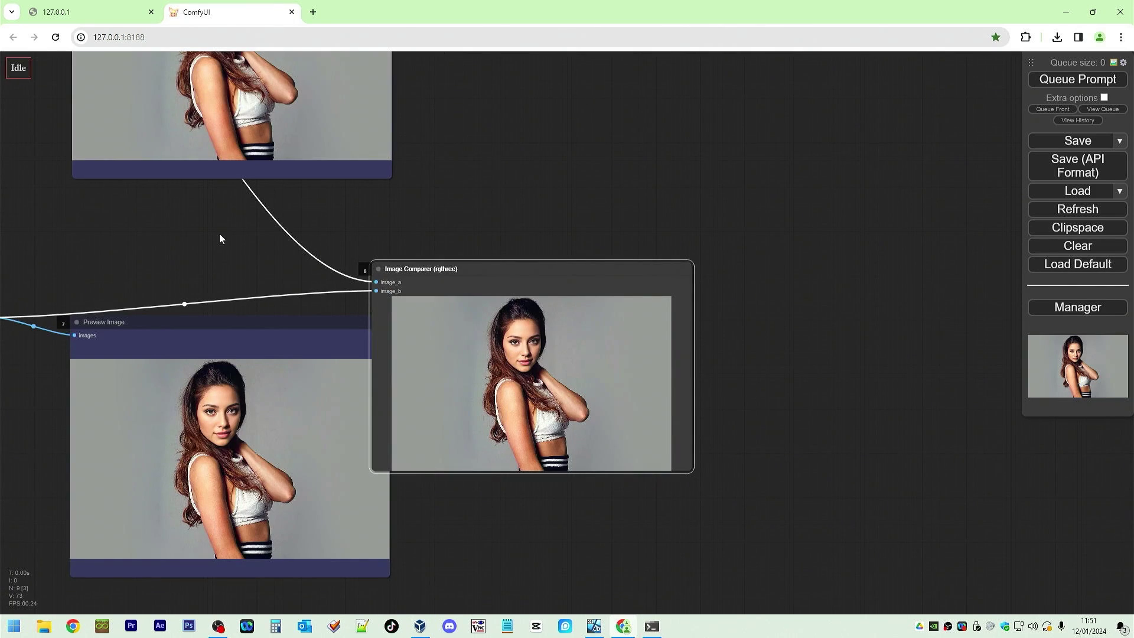
Step: Delete the Image Comparer plus the upper chain's Preview, ReActor and two Load Image nodes
drag(176, 225, 876, 225)
scroll(508, 371, up, 4)
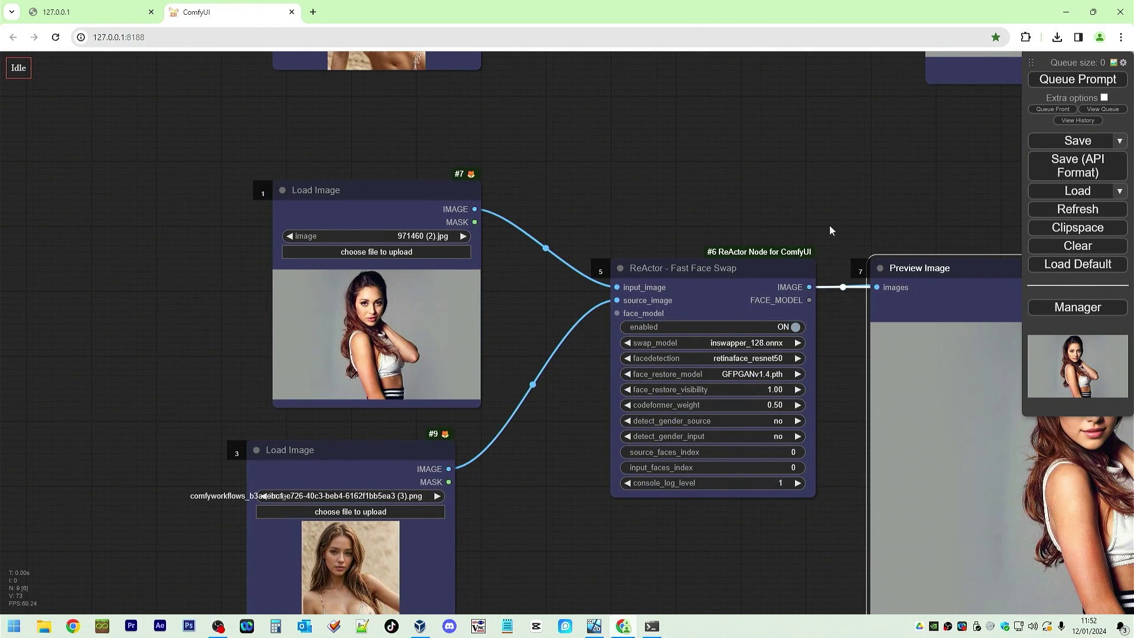
drag(833, 218, 582, 195)
scroll(609, 308, down, 10)
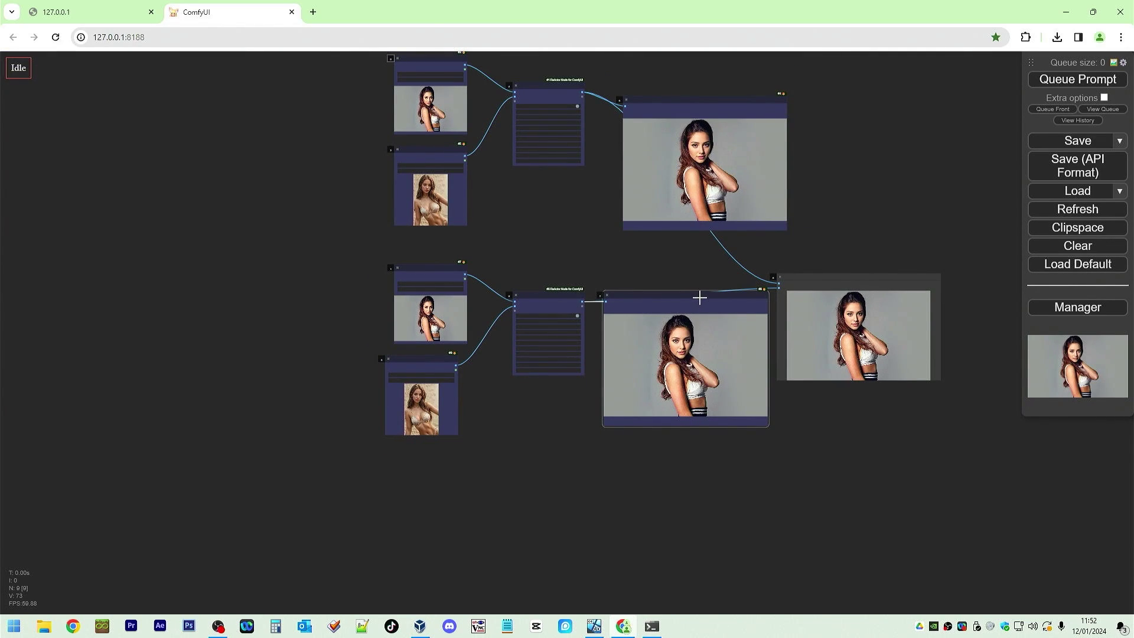
click(849, 284)
key(Delete)
click(739, 106)
key(Delete)
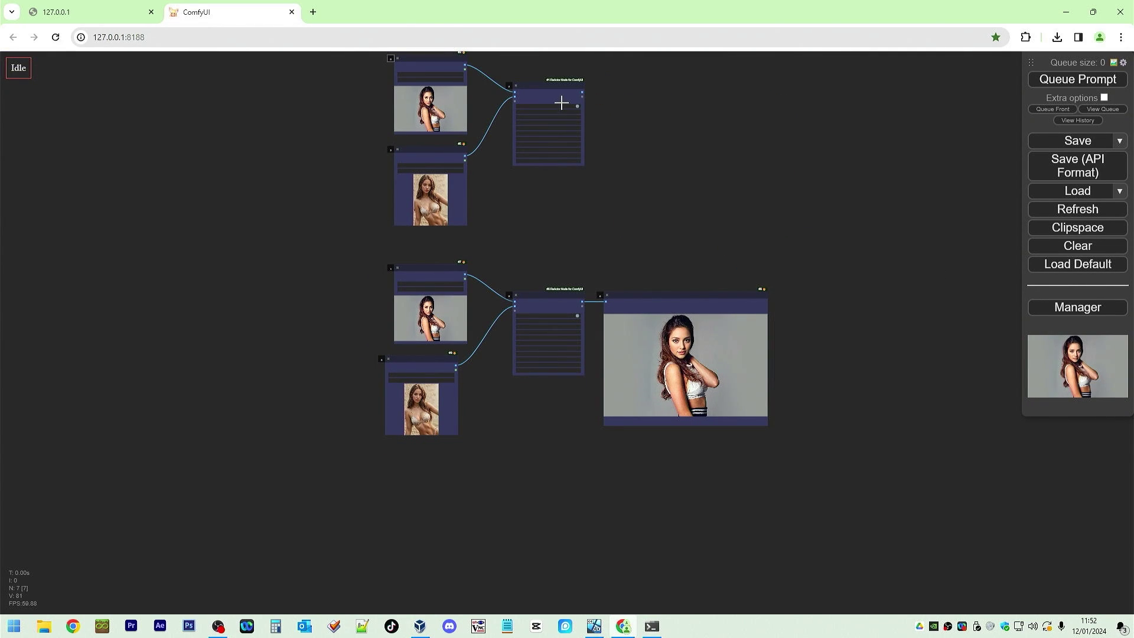
click(550, 103)
key(Delete)
click(429, 152)
key(Delete)
click(428, 61)
key(Delete)
Step: Duplicate the ReActor node and feed the first swap's FACE_MODEL into the copy's face_model
scroll(544, 459, up, 4)
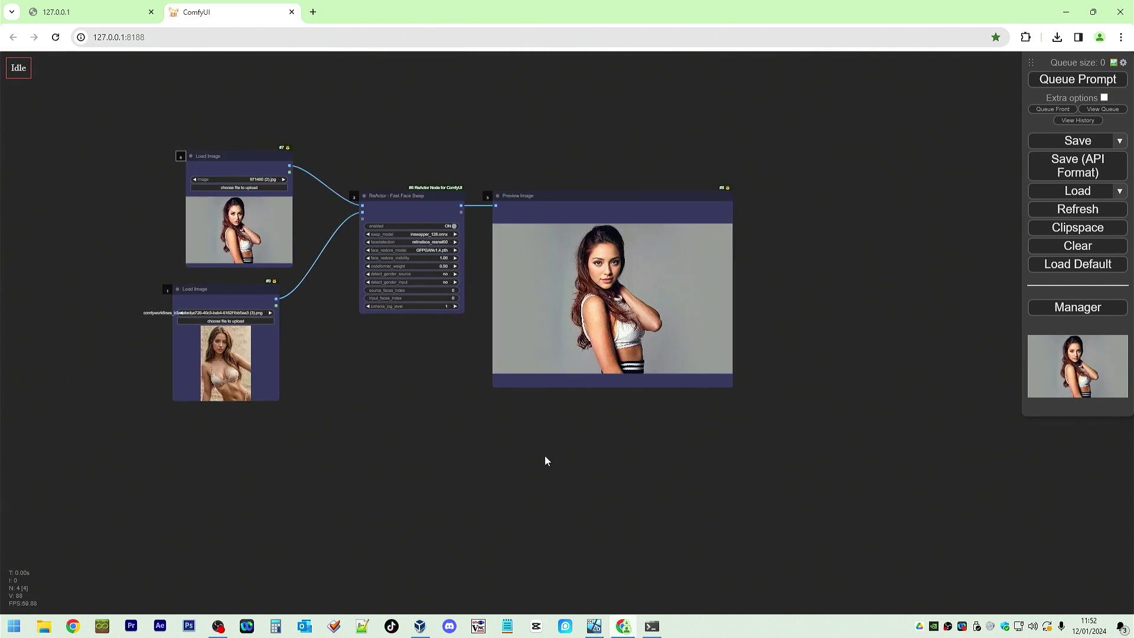
drag(590, 214, 630, 67)
click(379, 218)
key(ctrl+c)
key(ctrl+v)
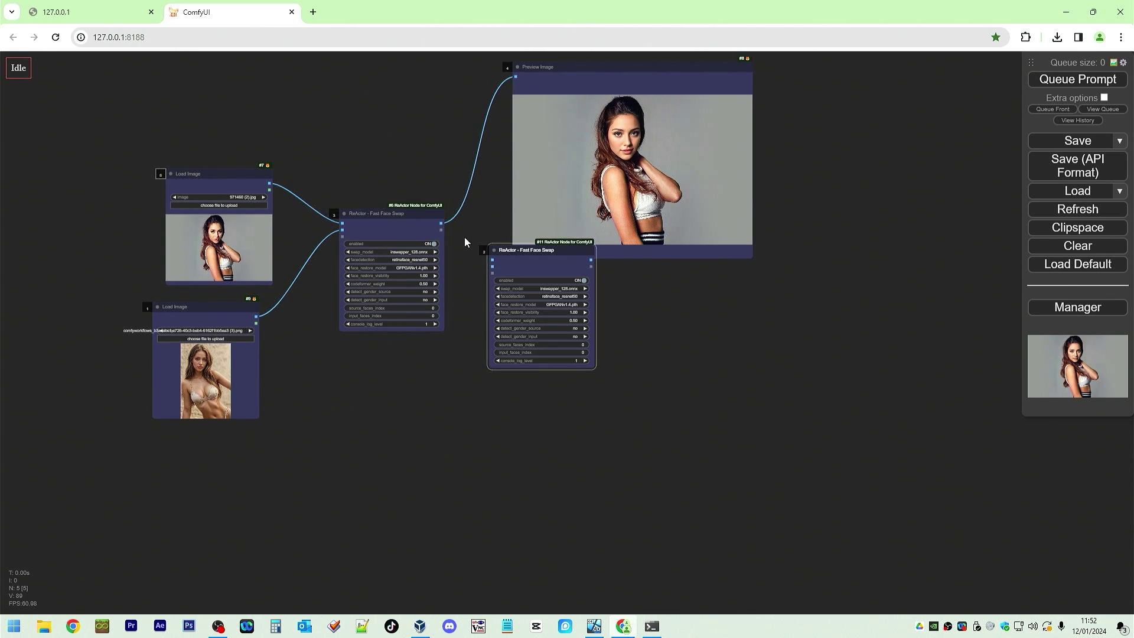
drag(528, 247, 594, 302)
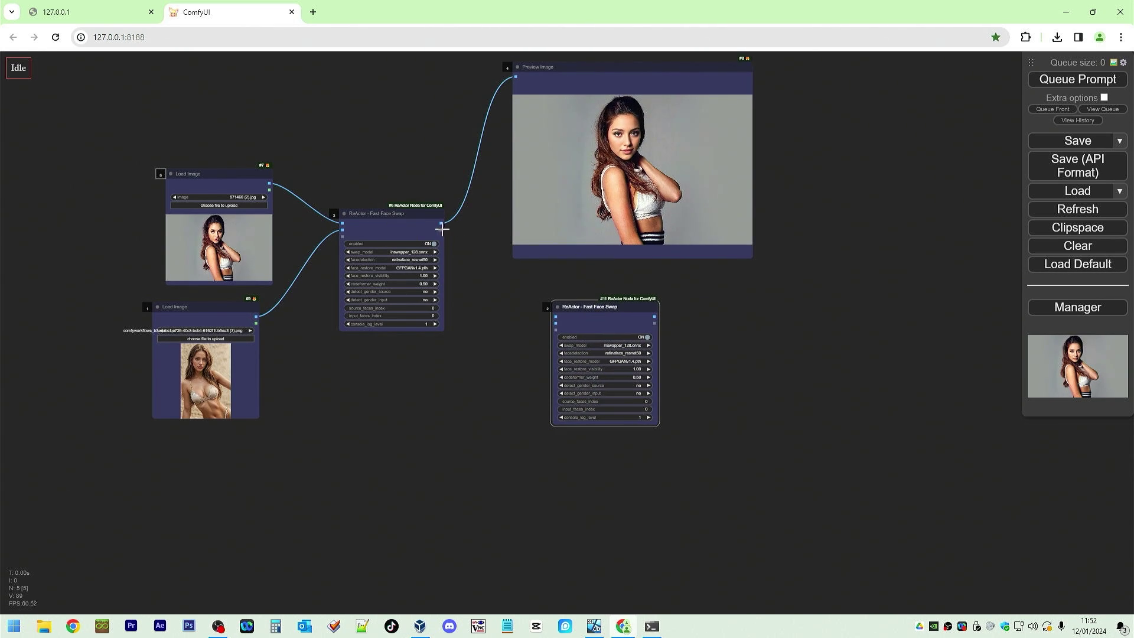
drag(442, 228, 555, 329)
Step: Copy the upper Load Image node and place the duplicate below the first swap node
scroll(537, 303, up, 4)
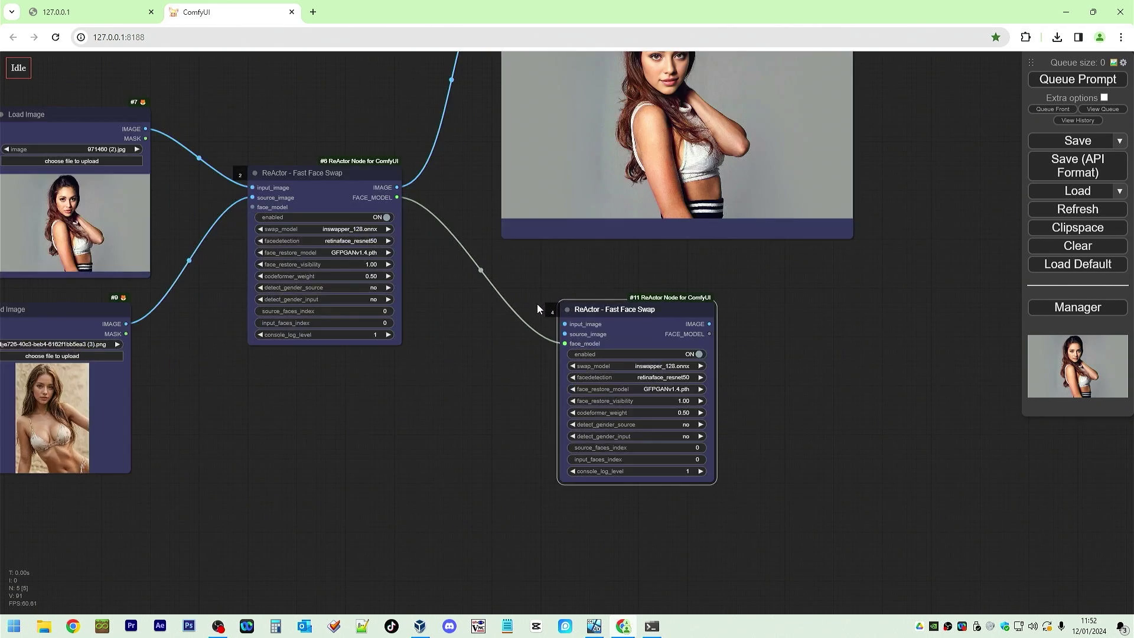
scroll(550, 325, up, 2)
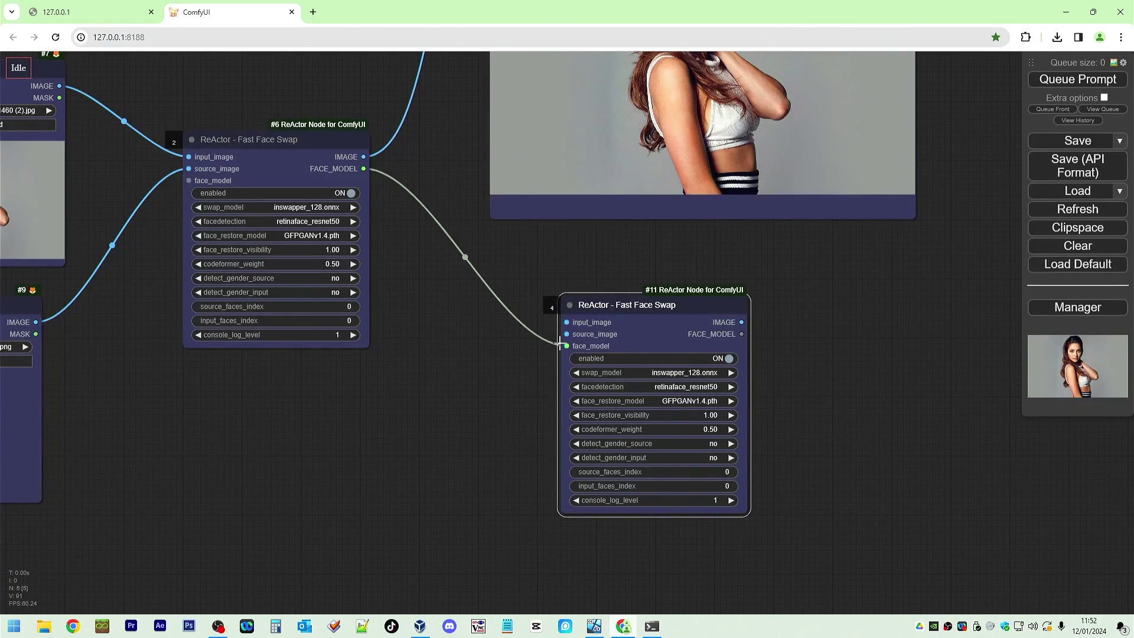
drag(596, 246, 663, 252)
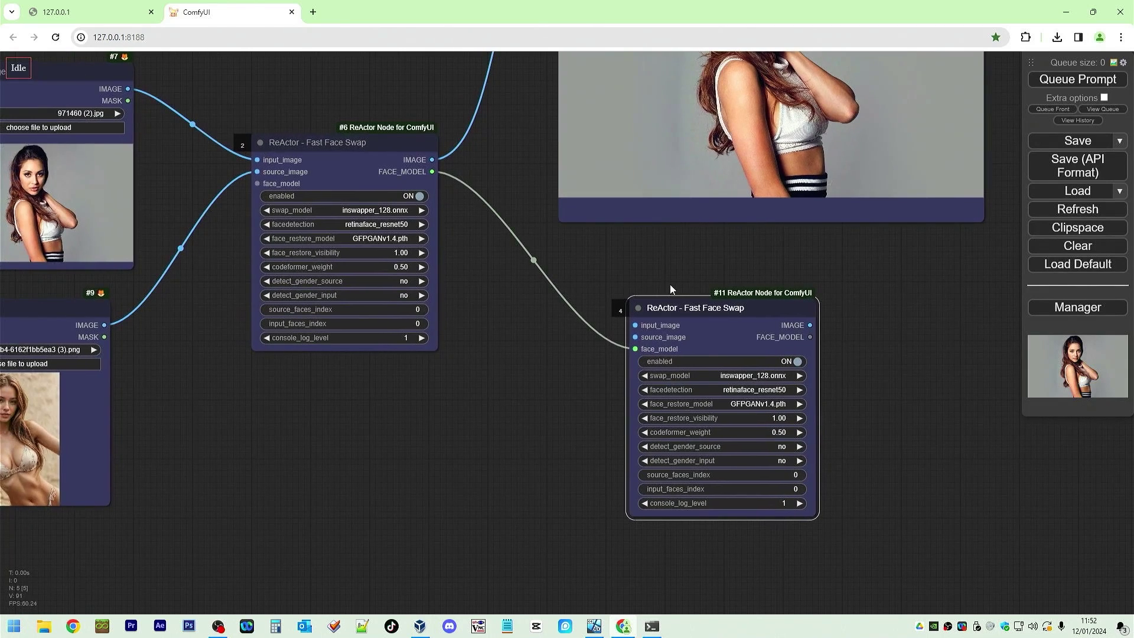
click(77, 92)
key(ctrl+c)
key(ctrl+v)
drag(542, 236, 635, 325)
Step: Paste a new Preview Image node fed by the second ReActor swap's output
click(832, 204)
key(ctrl+c)
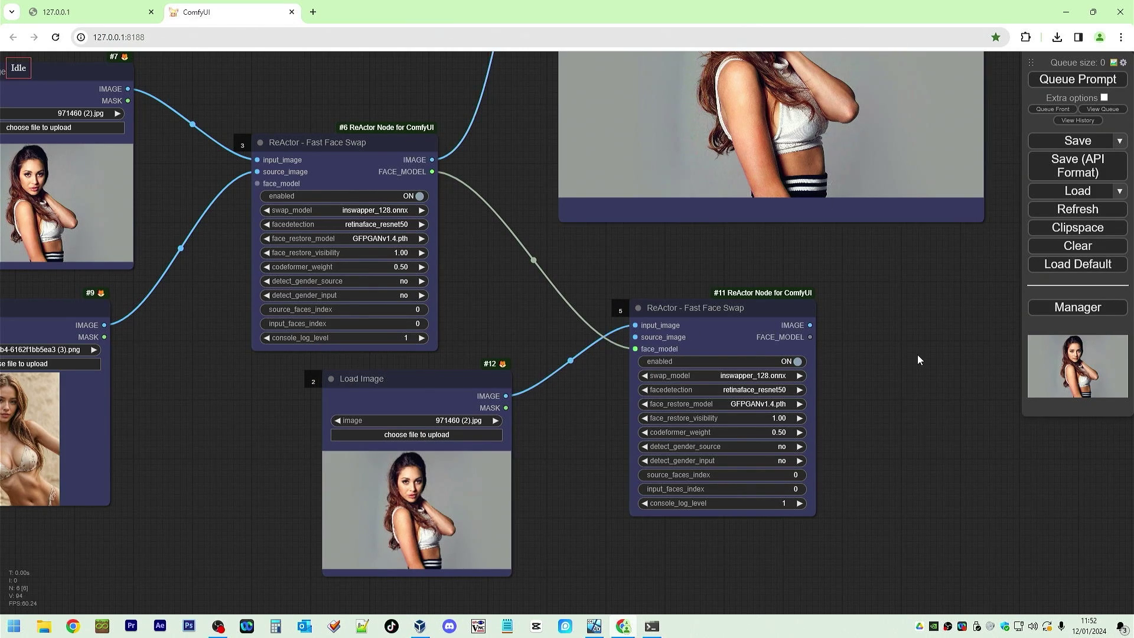
key(ctrl+v)
drag(810, 325, 926, 363)
Step: Load the LuisapGlitchpixelart picture into the copied loader and run the workflow
click(456, 435)
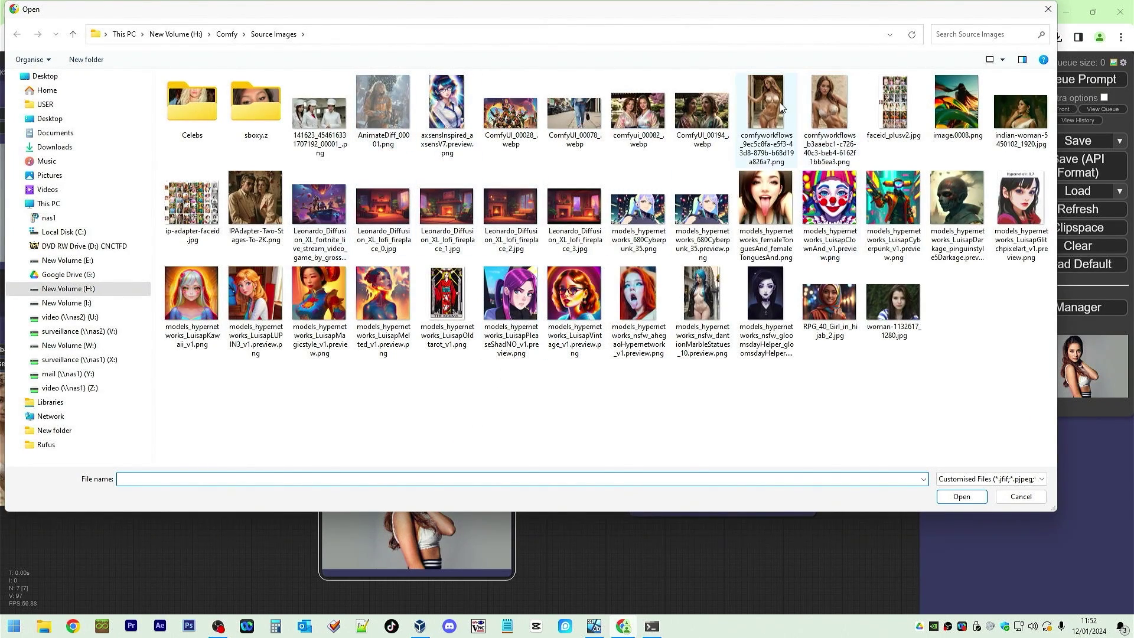
double_click(1017, 198)
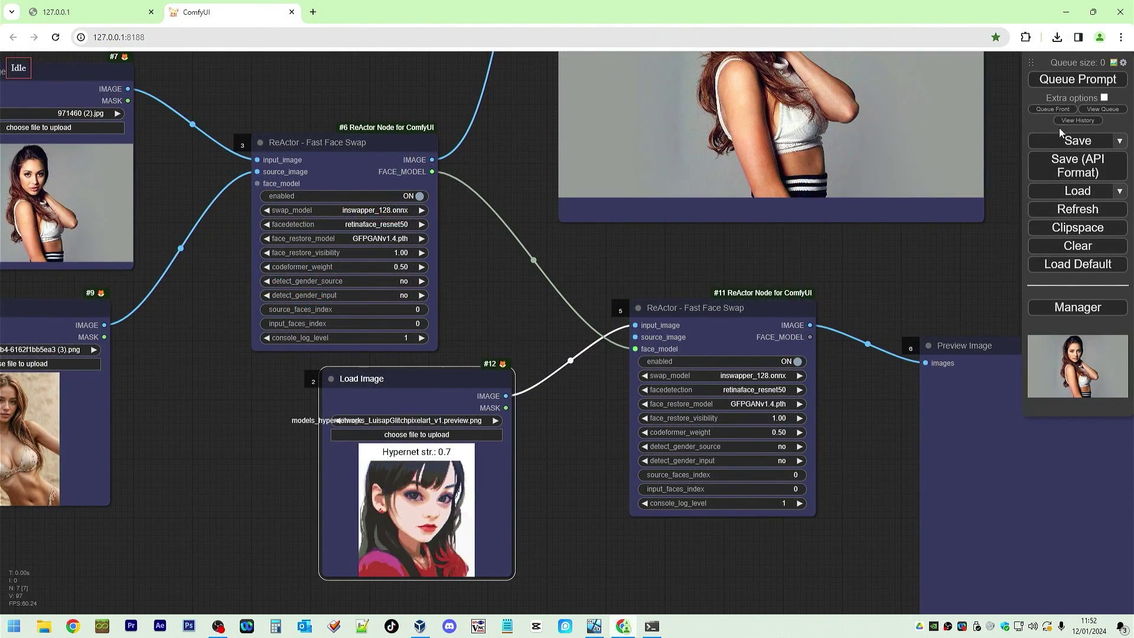
click(1069, 80)
scroll(681, 319, down, 3)
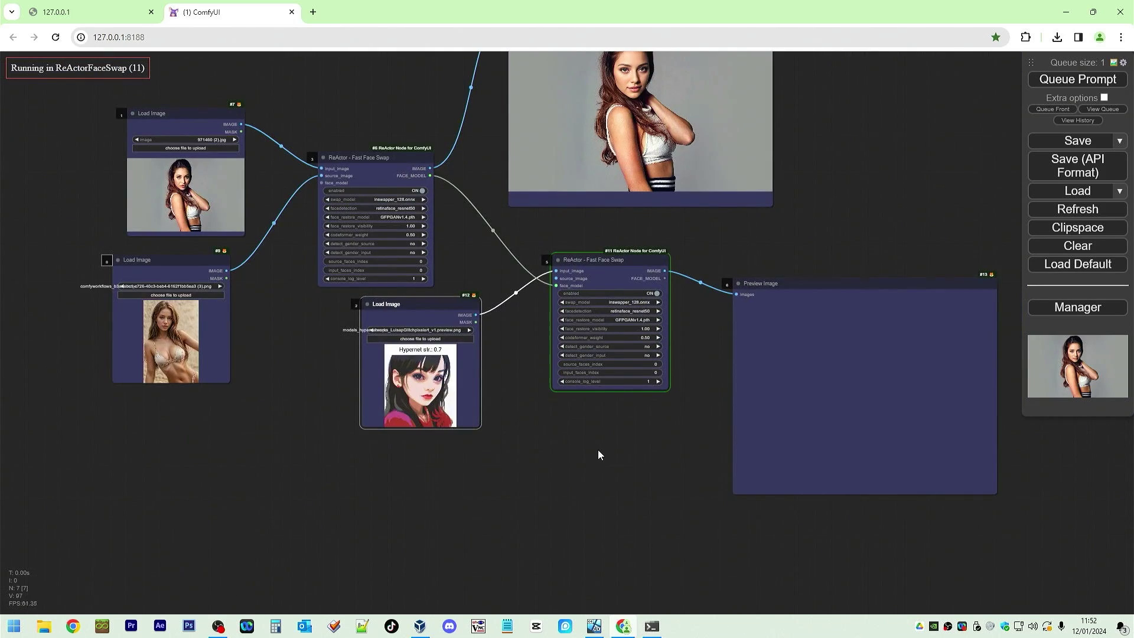
drag(596, 459, 578, 485)
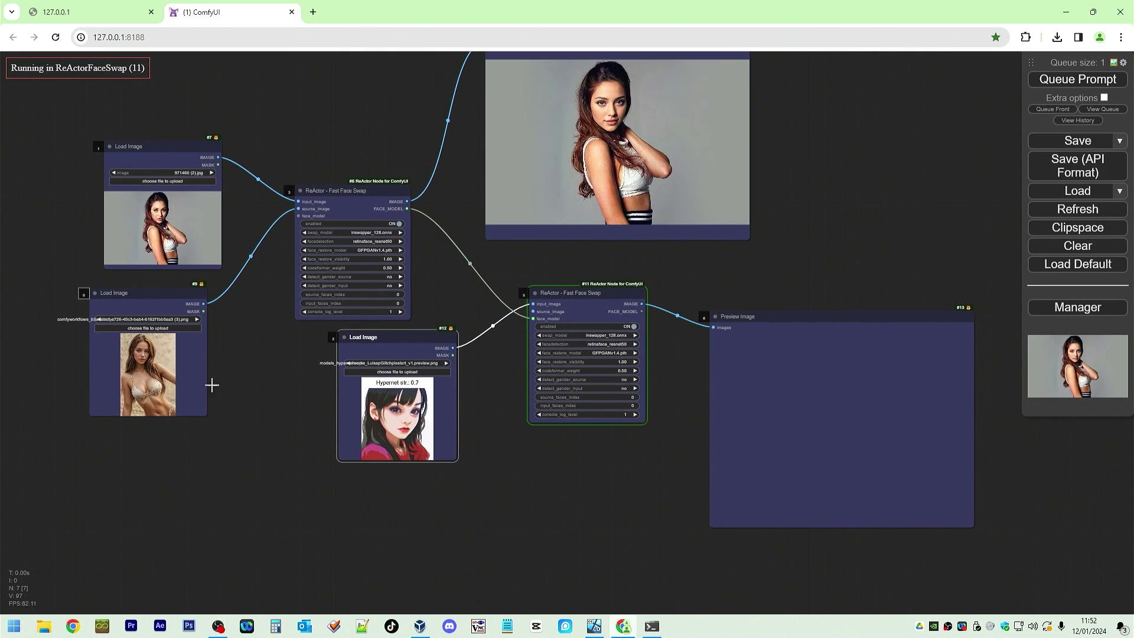
drag(516, 466, 243, 375)
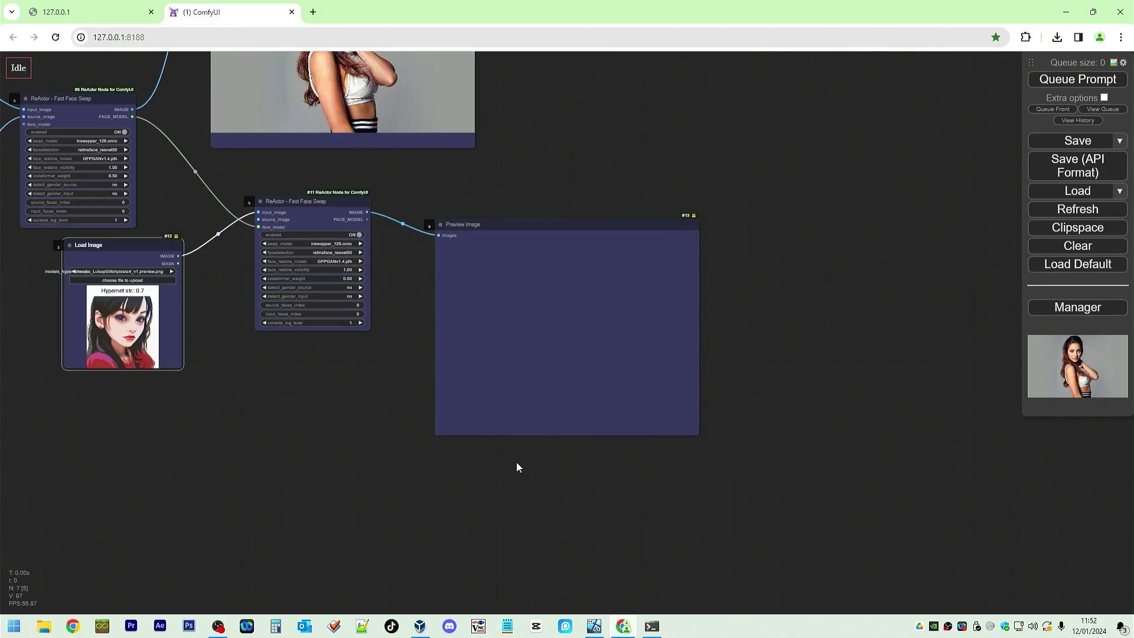
drag(339, 387, 519, 443)
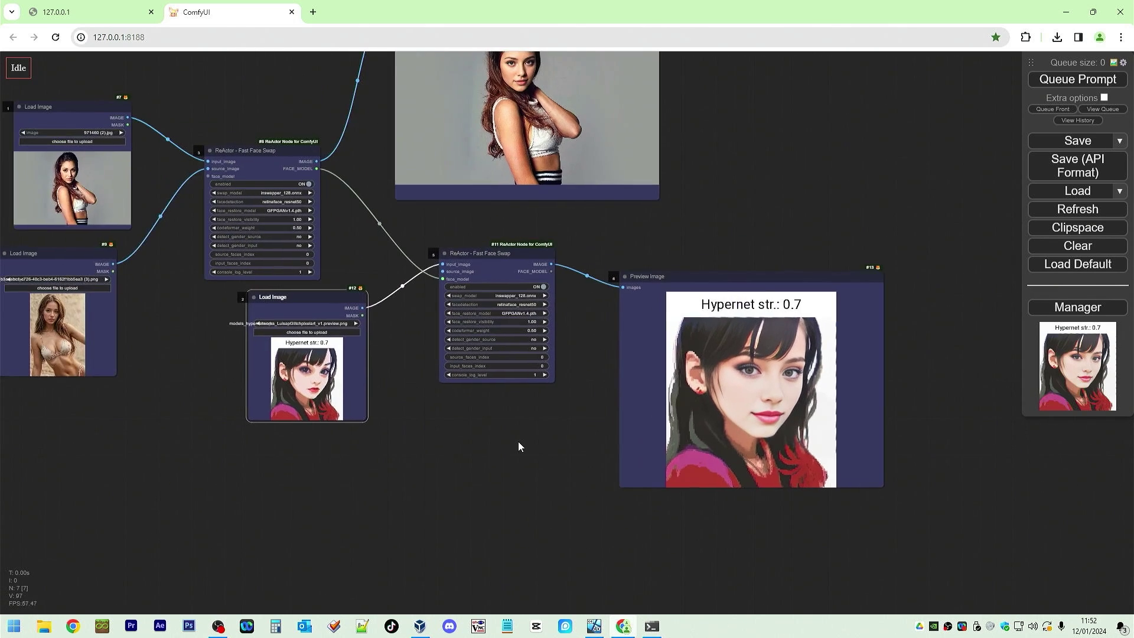
scroll(519, 443, down, 5)
scroll(518, 443, up, 2)
Step: Turn off the canvas following the execution so the view stays put
right_click(452, 430)
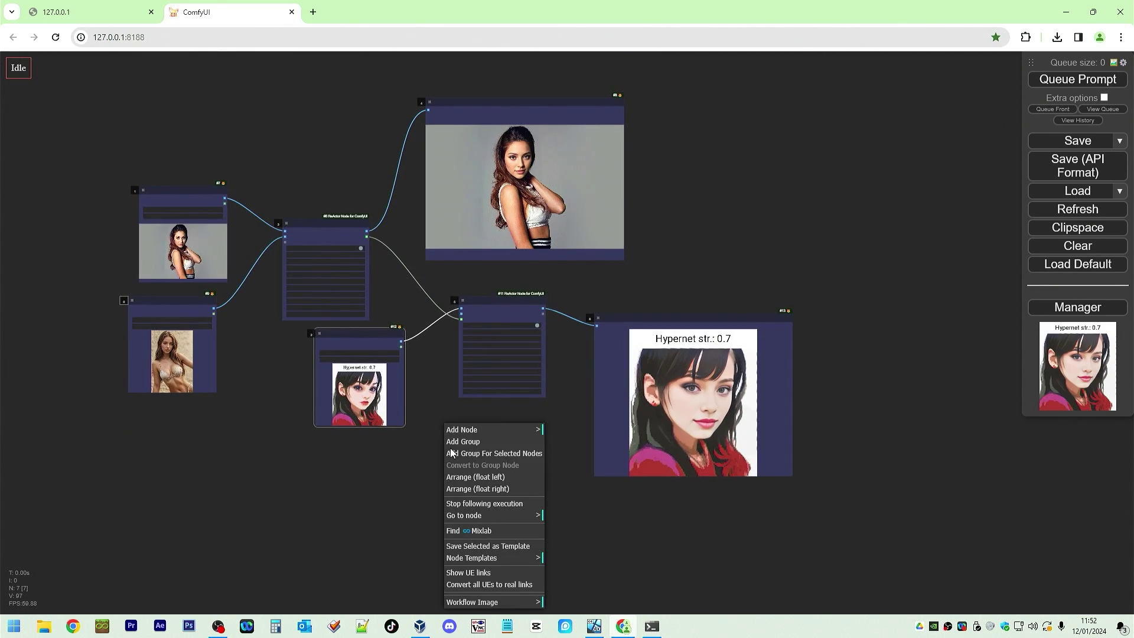
click(507, 504)
scroll(523, 494, up, 2)
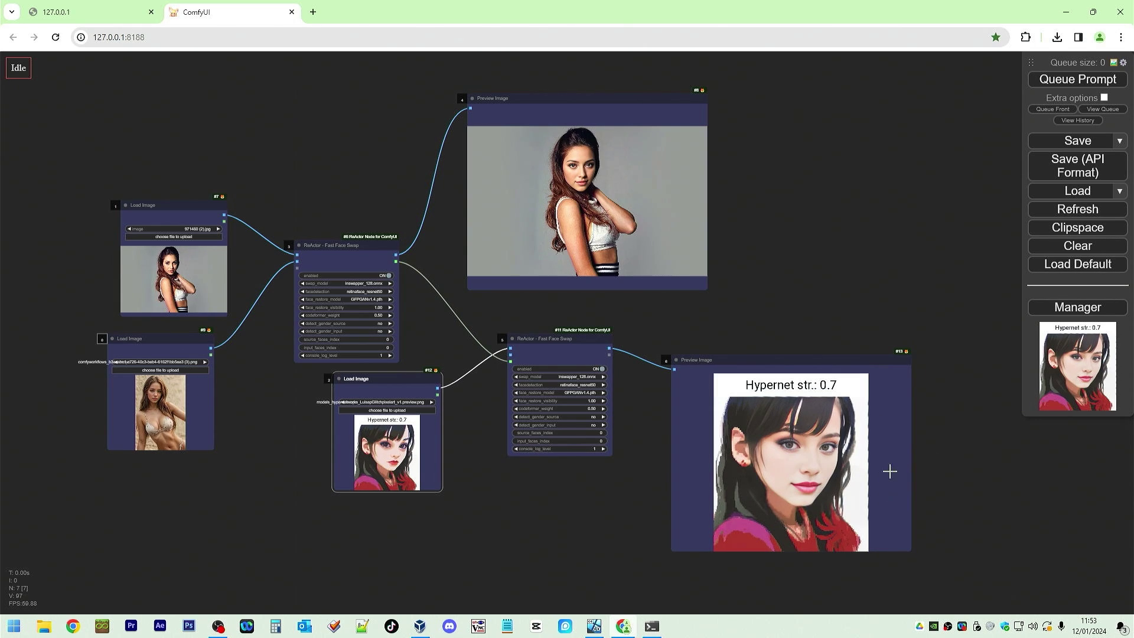
Step: Duplicate the second ReActor node and feed the second swap's FACE_MODEL into the copy
click(565, 342)
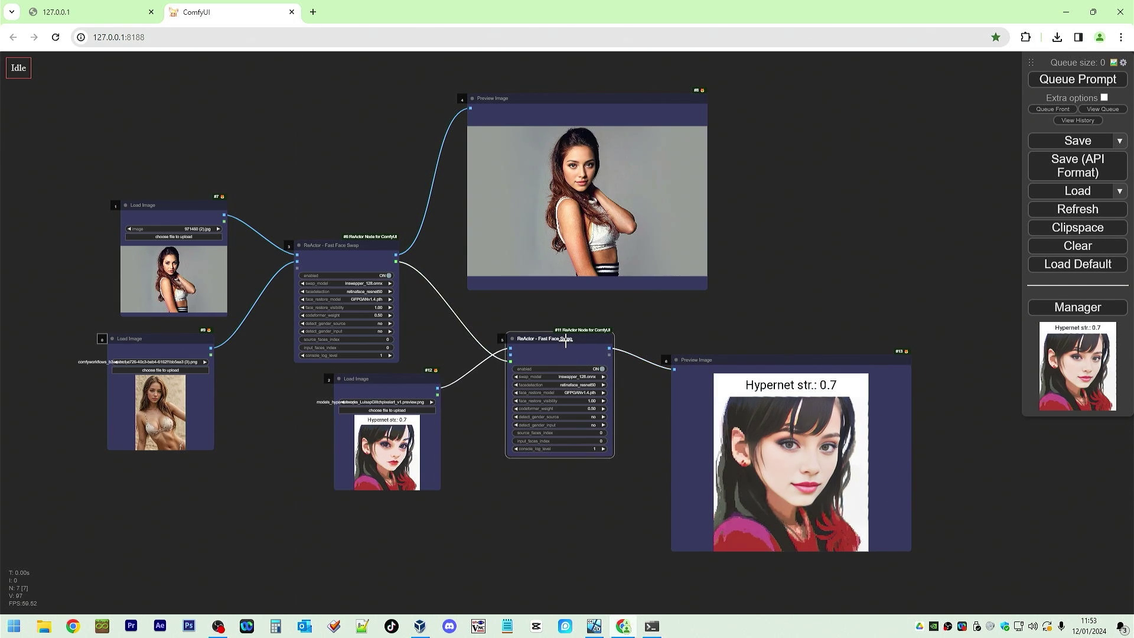
key(ctrl+c)
key(ctrl+v)
drag(627, 338, 847, 221)
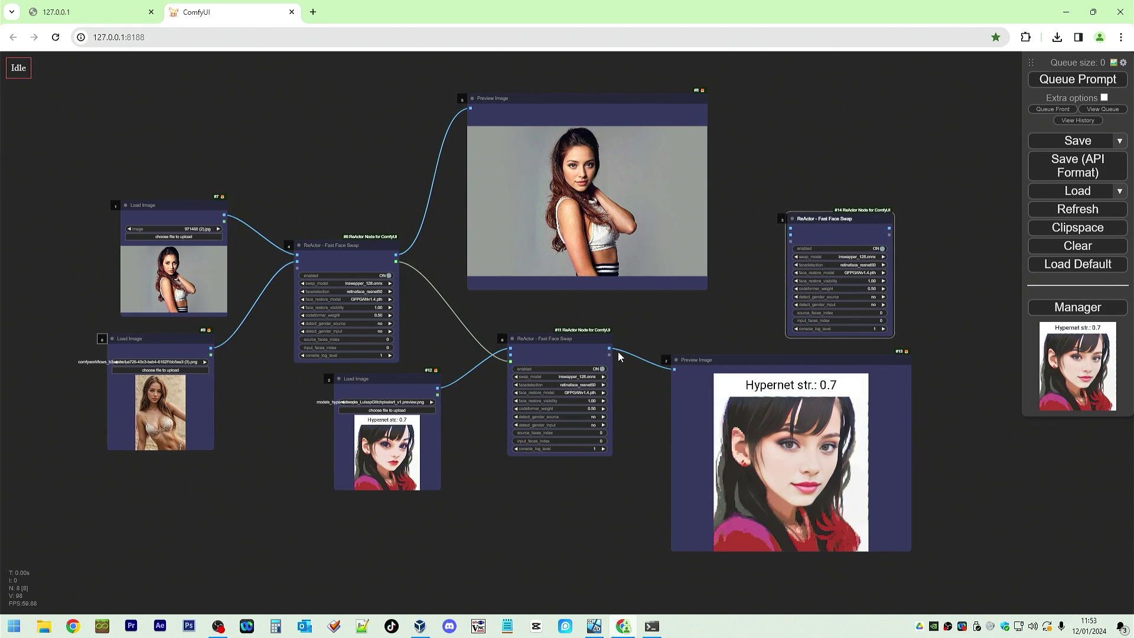
drag(609, 353, 833, 223)
drag(819, 360, 815, 366)
Step: Paste a new Preview Image node and connect the third swap's IMAGE output to it
key(ctrl+c)
key(ctrl+v)
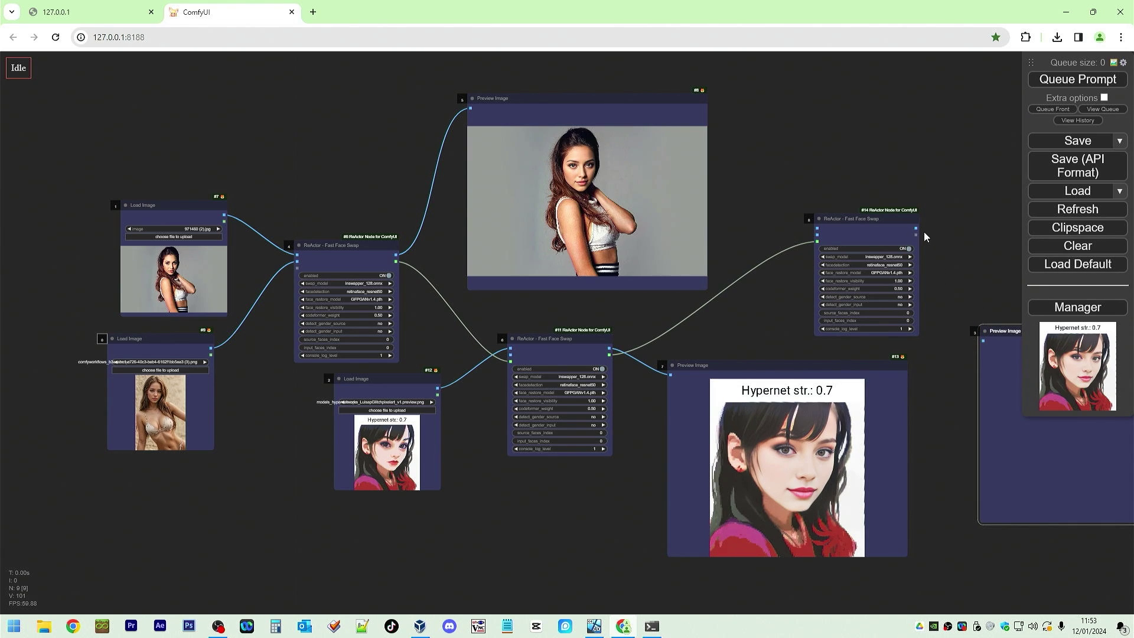
drag(916, 228, 983, 341)
scroll(774, 240, up, 8)
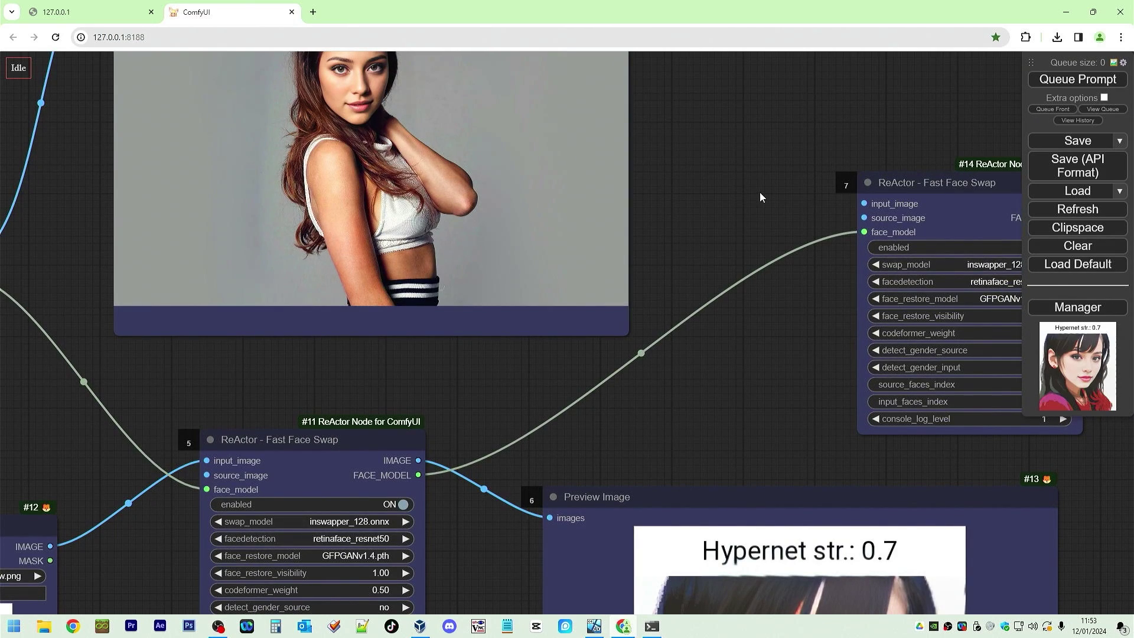
Step: Duplicate the anime-face Load Image node into the empty top-right area
scroll(747, 250, down, 12)
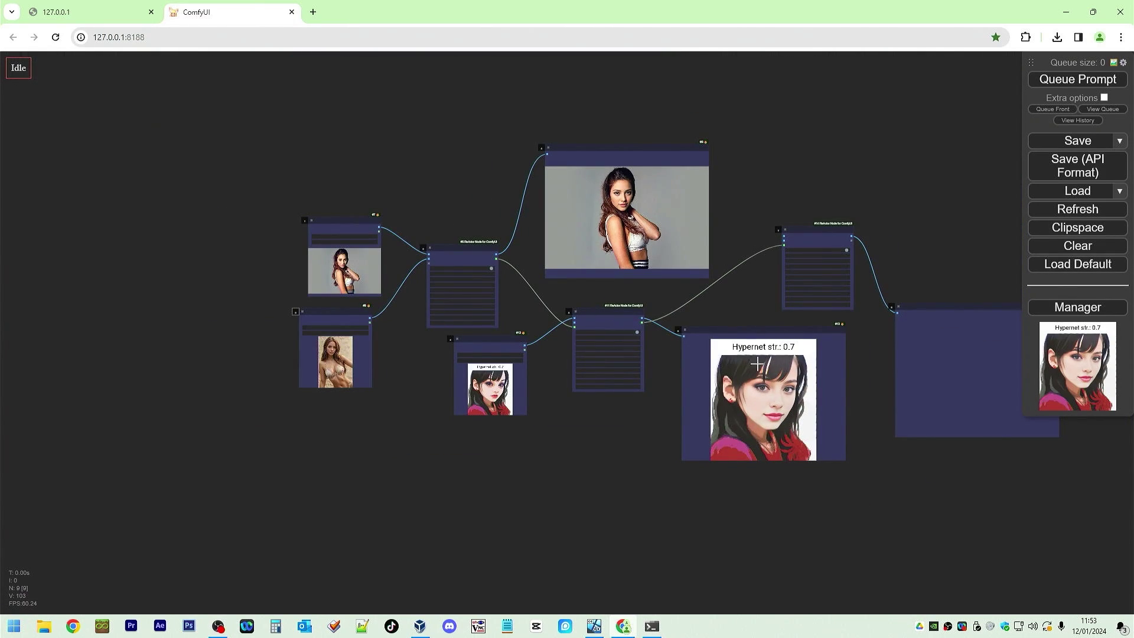
click(473, 337)
key(ctrl+c)
key(ctrl+v)
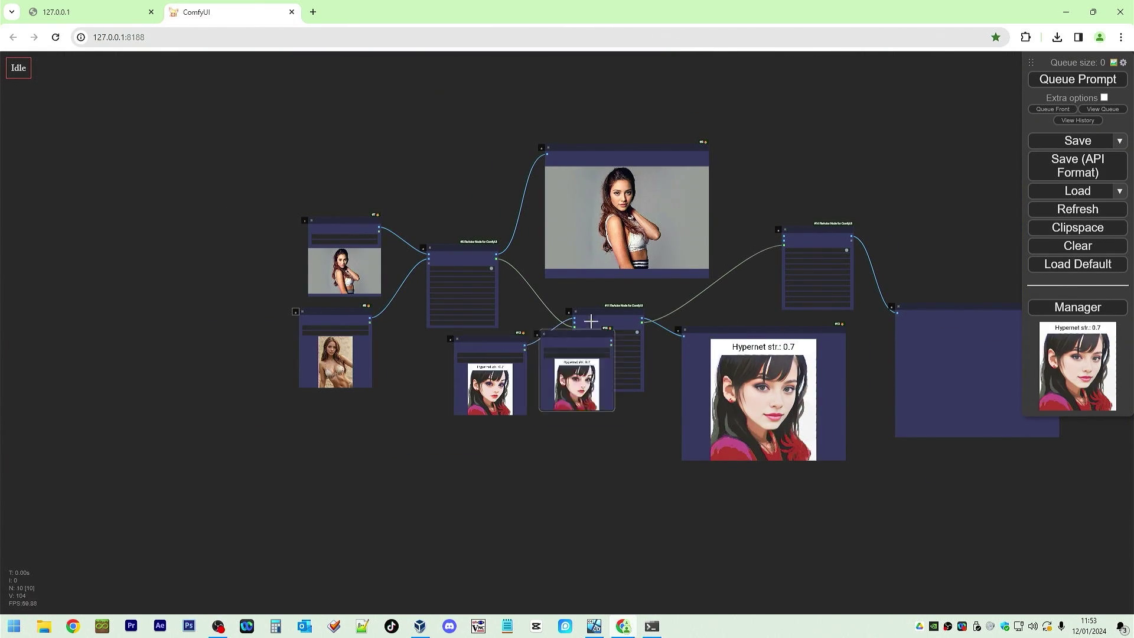
drag(577, 341, 754, 110)
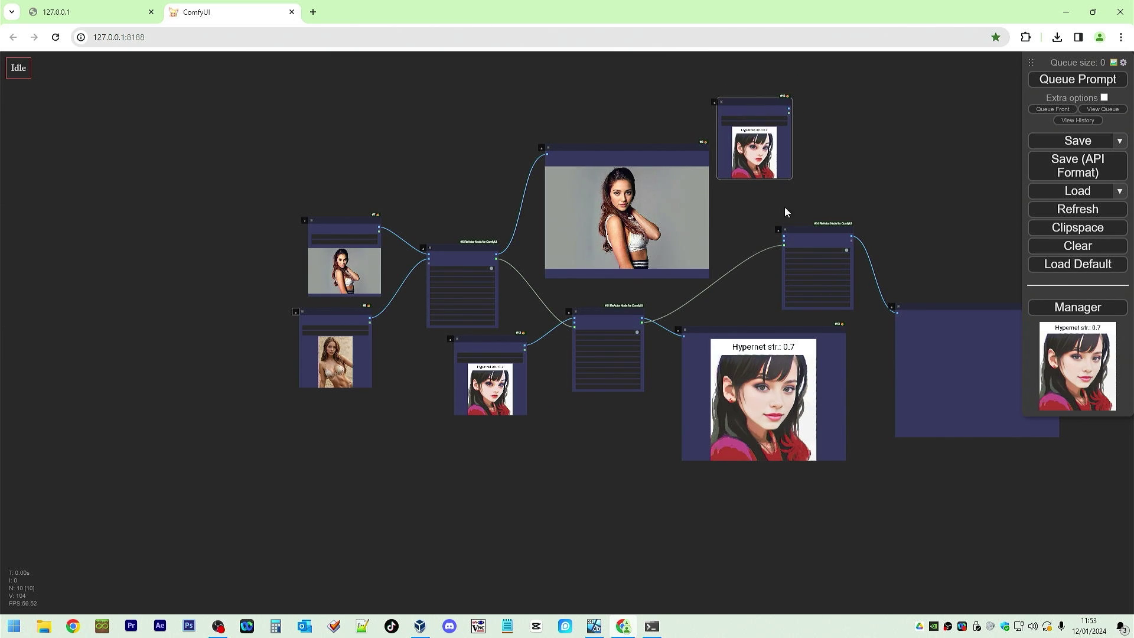
Step: Load the LuisapMagicstyle picture, wire it into ReActor #14, and queue the workflow
click(757, 120)
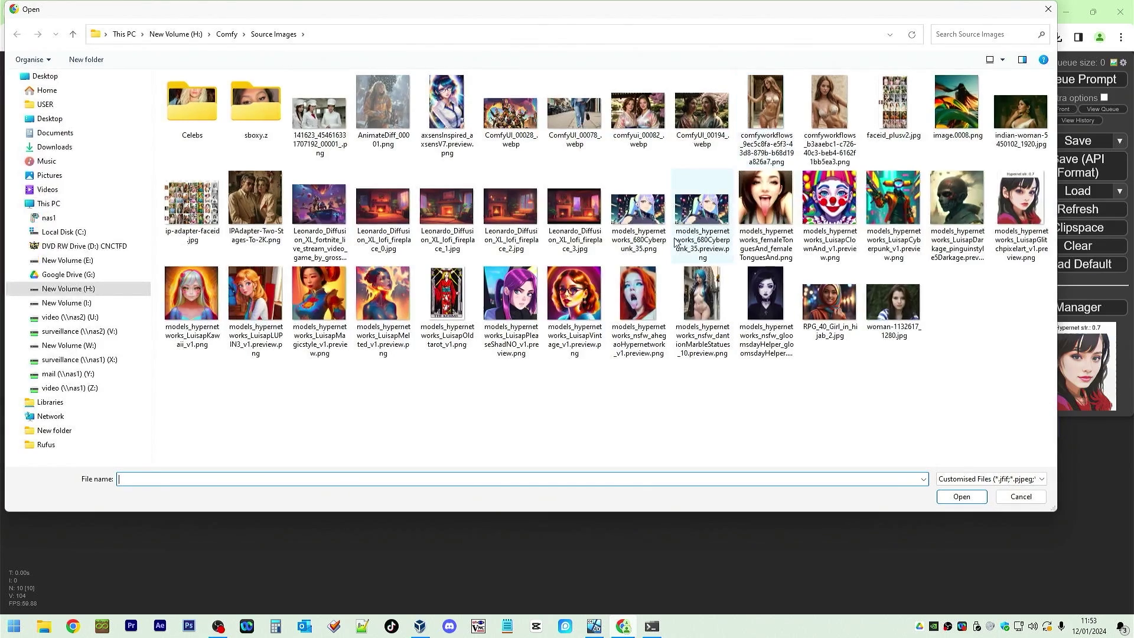
double_click(324, 286)
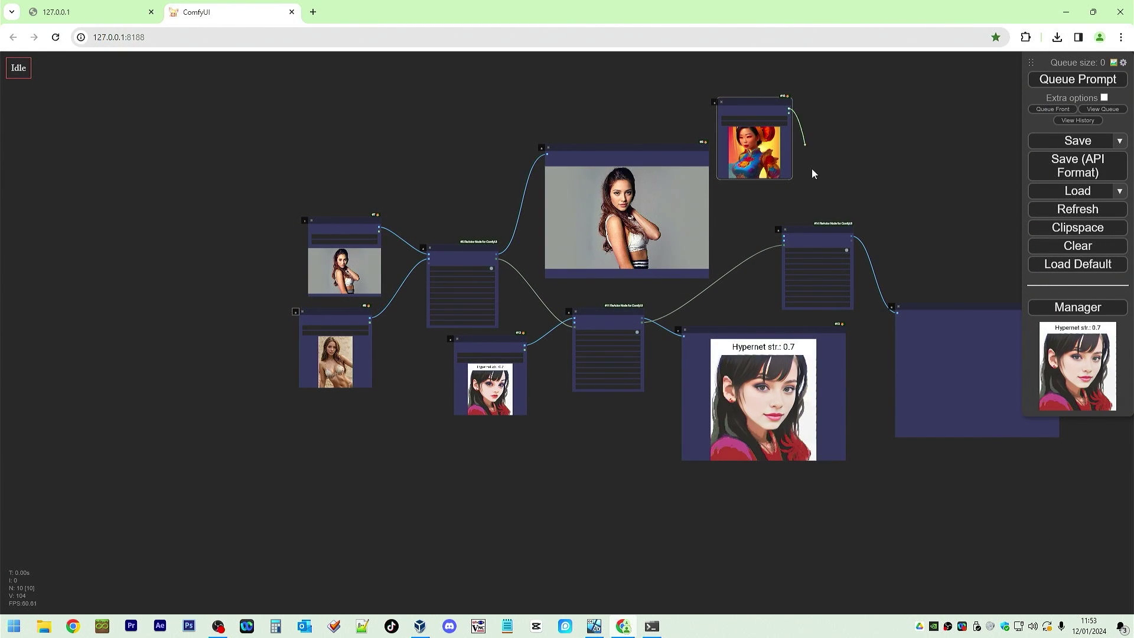
drag(814, 173, 783, 237)
click(1086, 79)
drag(913, 212, 793, 208)
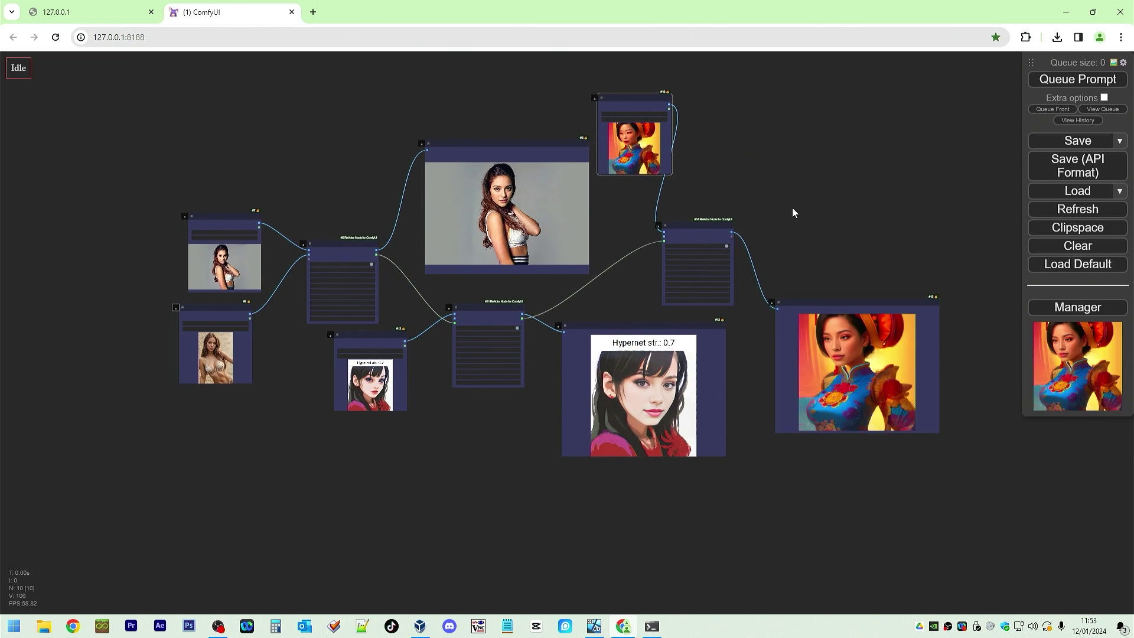
Step: Review the three swap previews, then bring up the canvas menu to rearrange nodes
scroll(876, 415, up, 10)
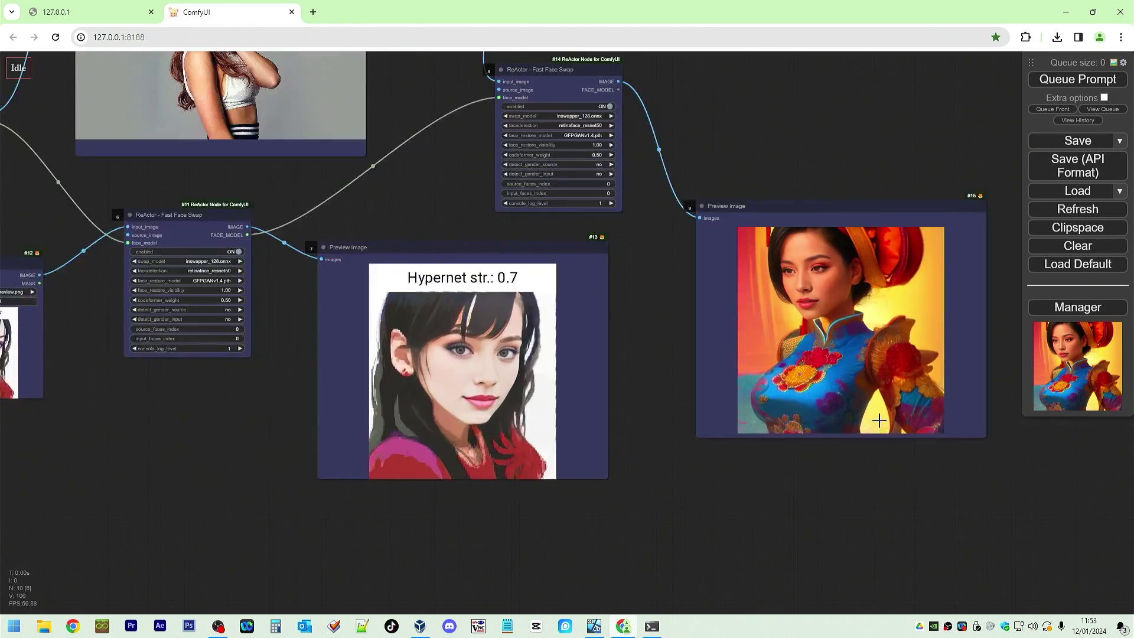
scroll(824, 391, down, 7)
scroll(824, 391, down, 3)
scroll(165, 322, up, 8)
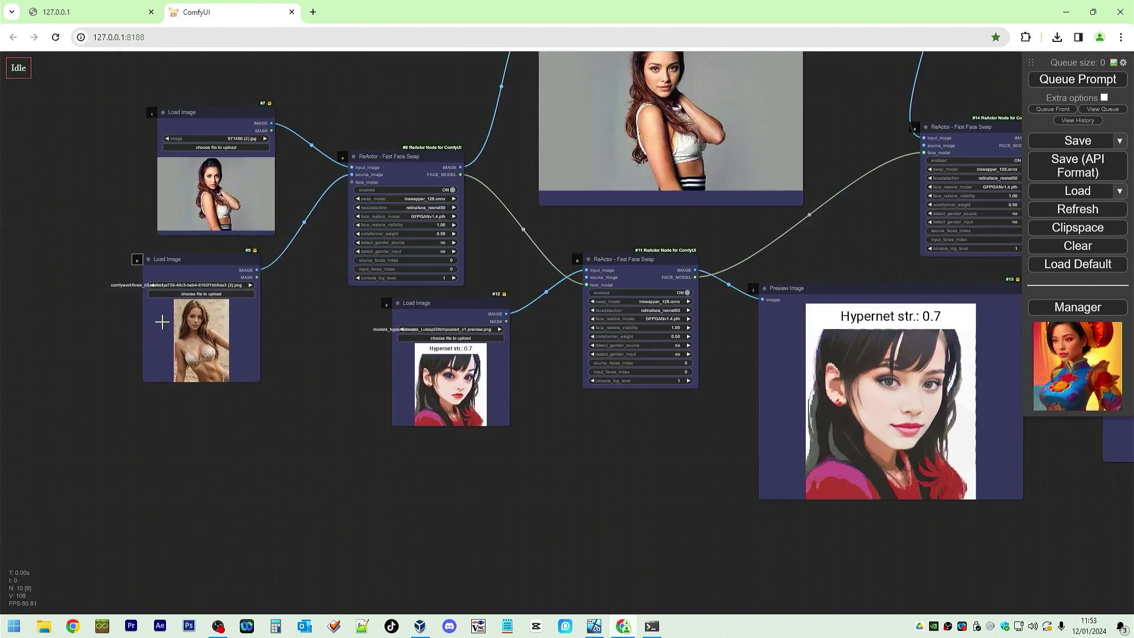
scroll(190, 326, up, 6)
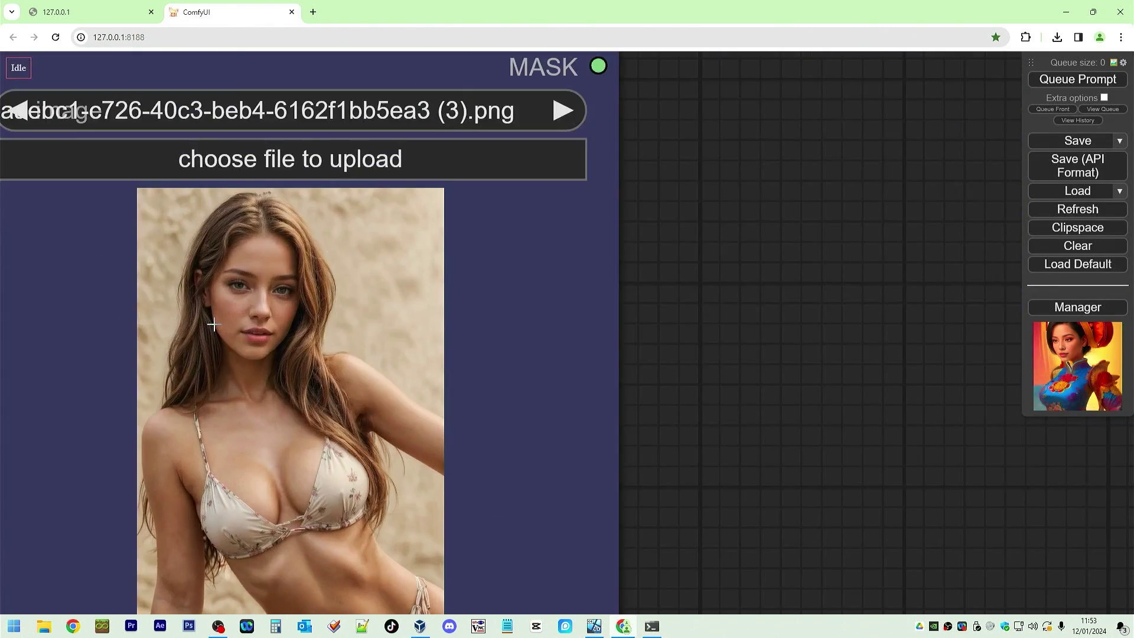
scroll(213, 324, down, 10)
drag(939, 381, 245, 400)
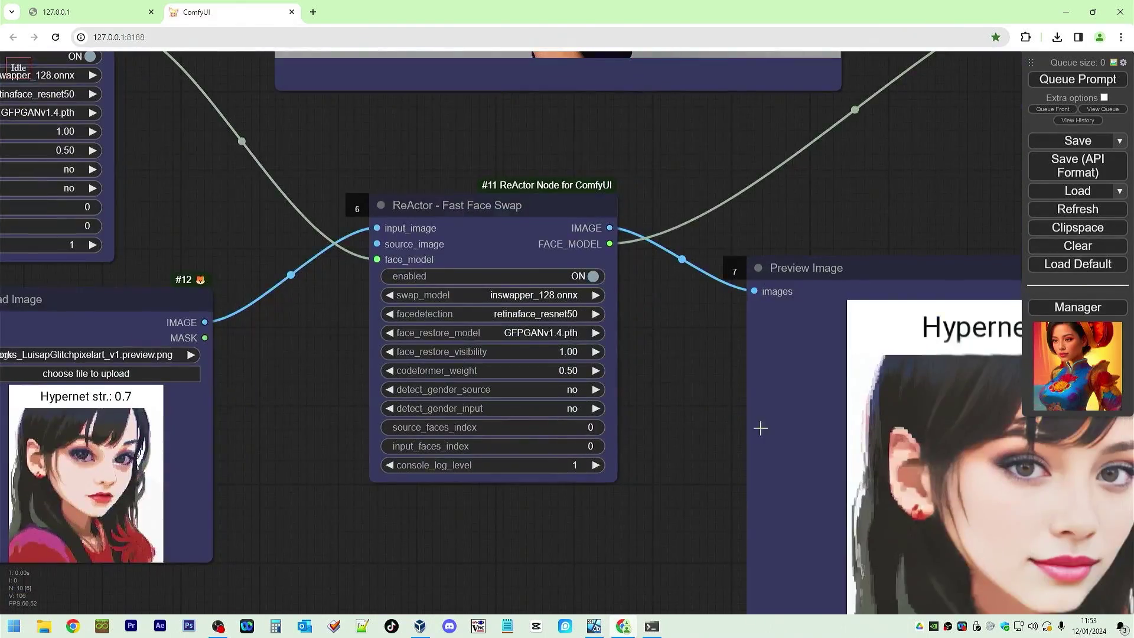
drag(695, 427, 952, 612)
drag(1011, 483, 286, 65)
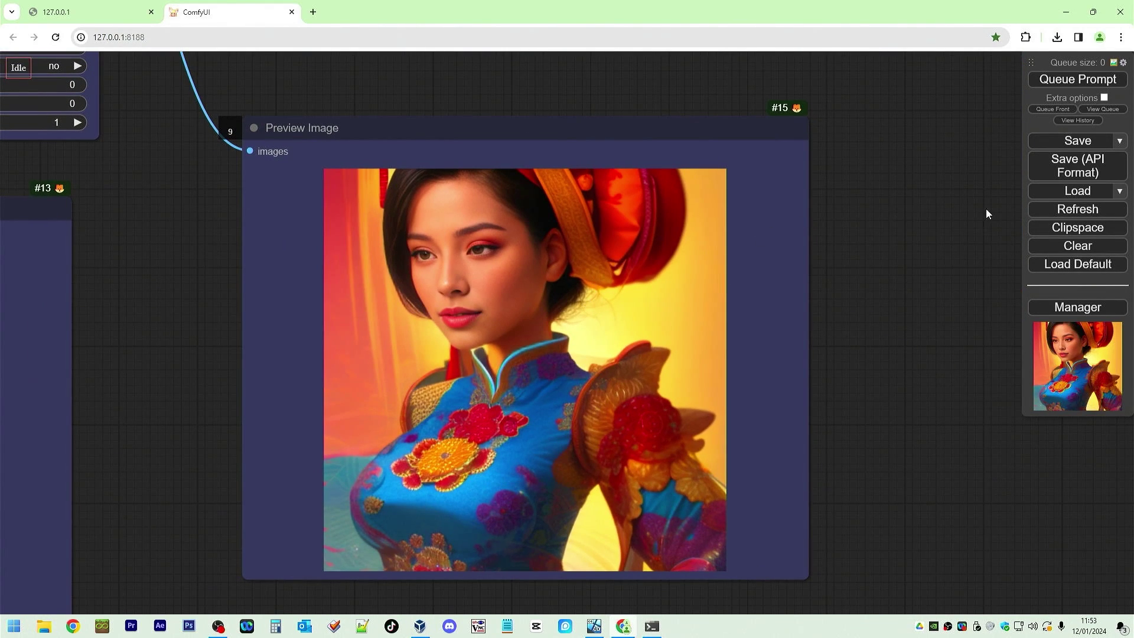
right_click(910, 212)
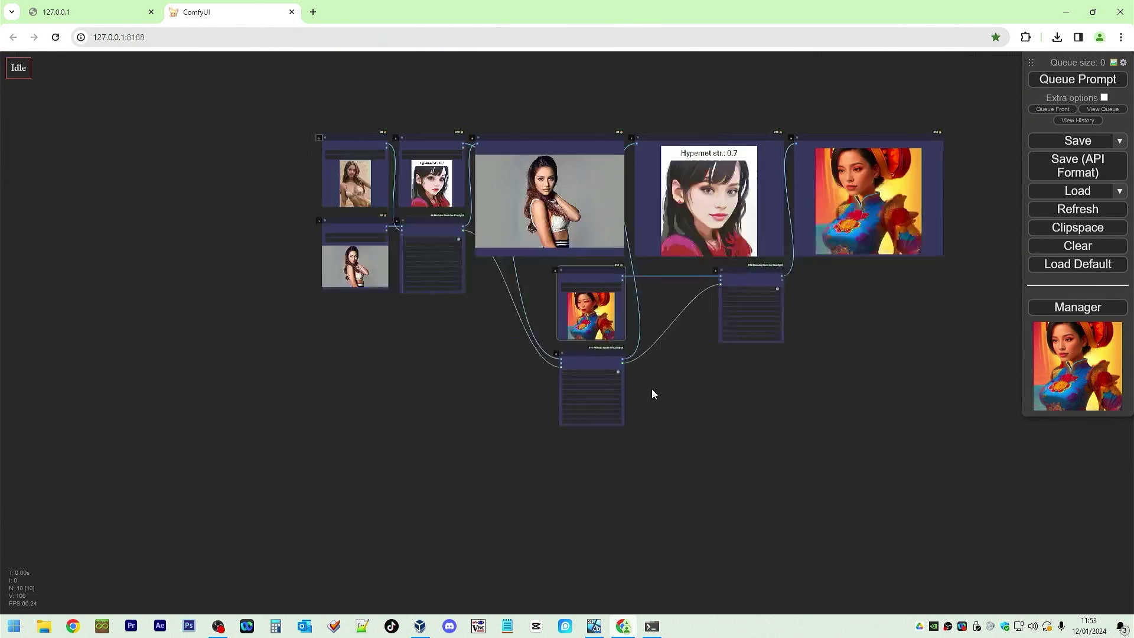
scroll(738, 409, up, 3)
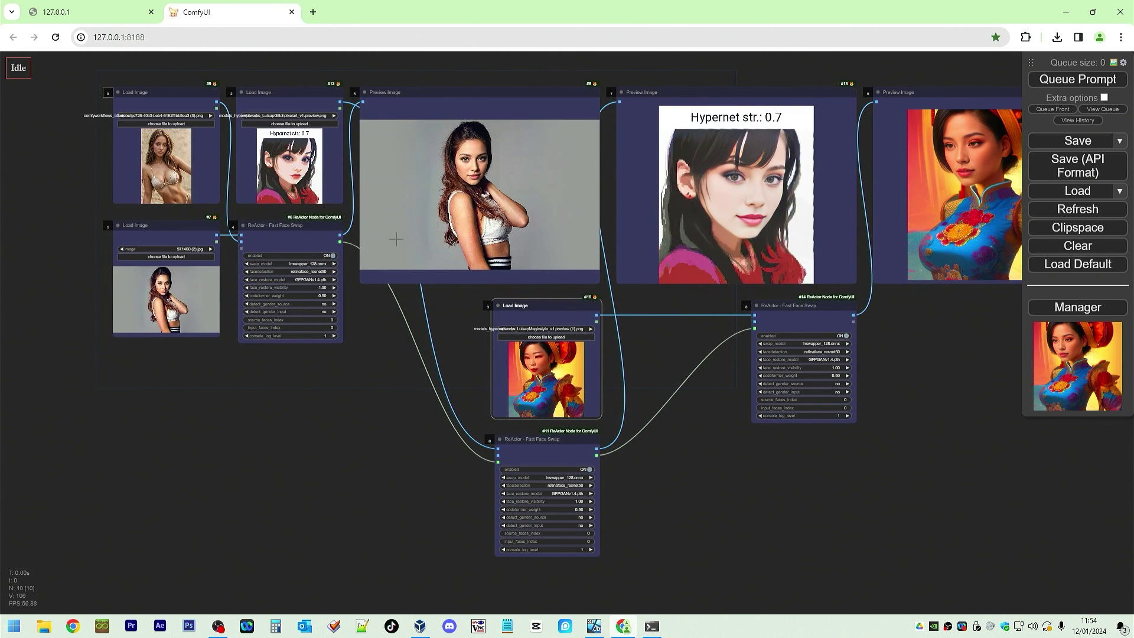
Step: Line up the Load Image, ReActor and Preview Image nodes into one left-to-right chain
drag(294, 232, 307, 357)
drag(136, 92, 101, 231)
drag(136, 225, 100, 378)
drag(532, 439, 555, 352)
drag(515, 306, 808, 471)
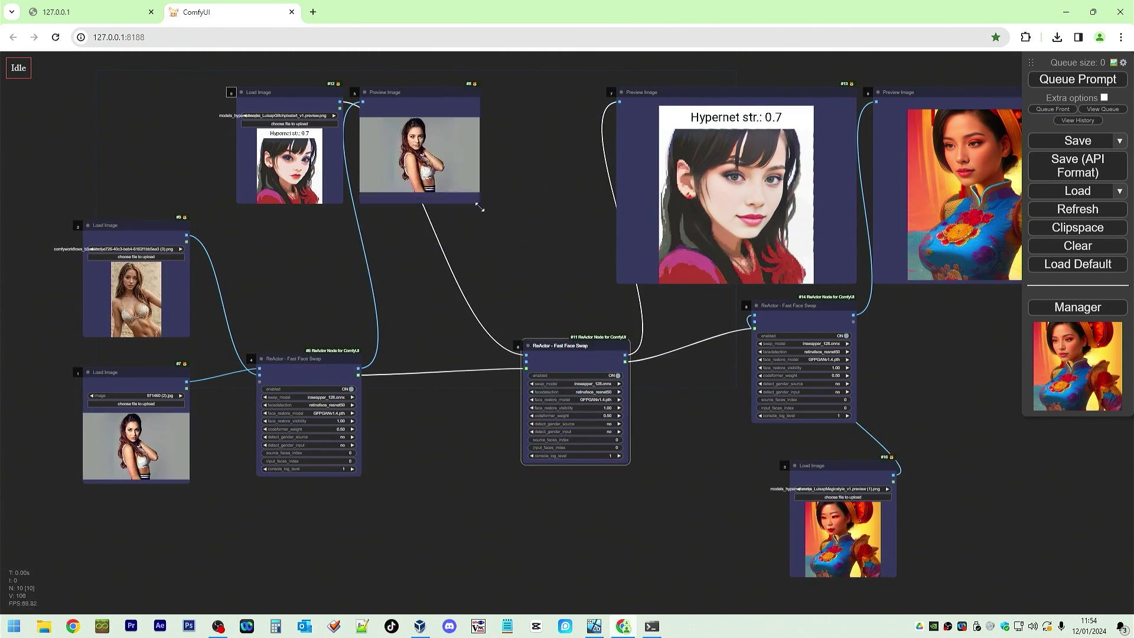
drag(385, 92, 397, 405)
scroll(856, 508, down, 5)
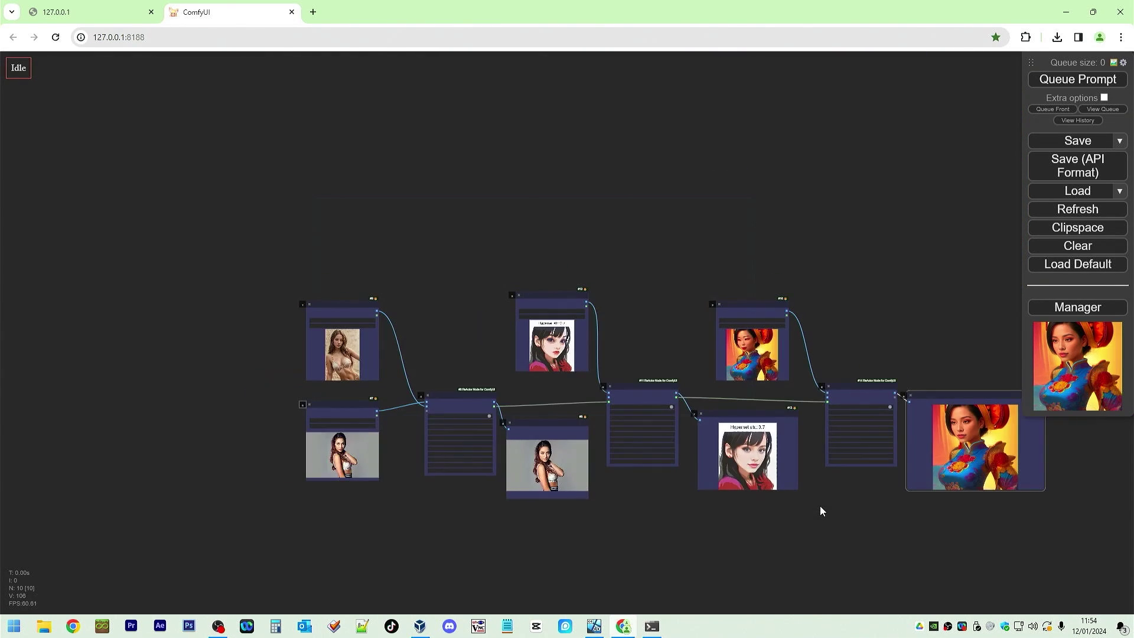
scroll(802, 522, up, 3)
drag(736, 516, 952, 504)
scroll(785, 486, up, 2)
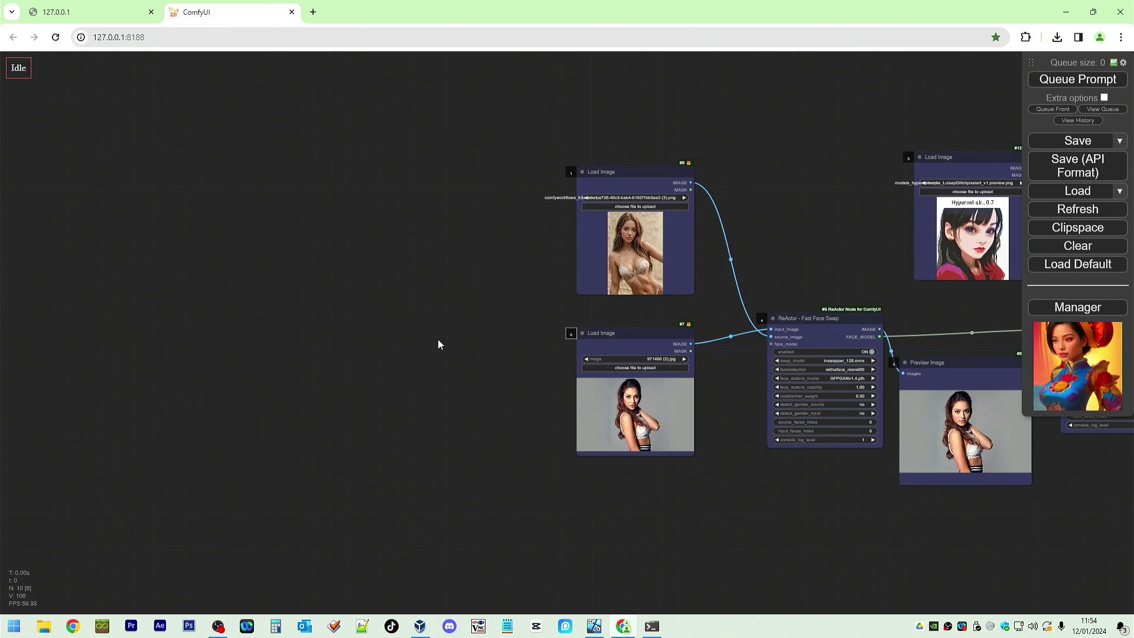
Step: Add a ReActor Load Face Model node and connect its FACE_MODEL to ReActor #6's face_model
double_click(335, 336)
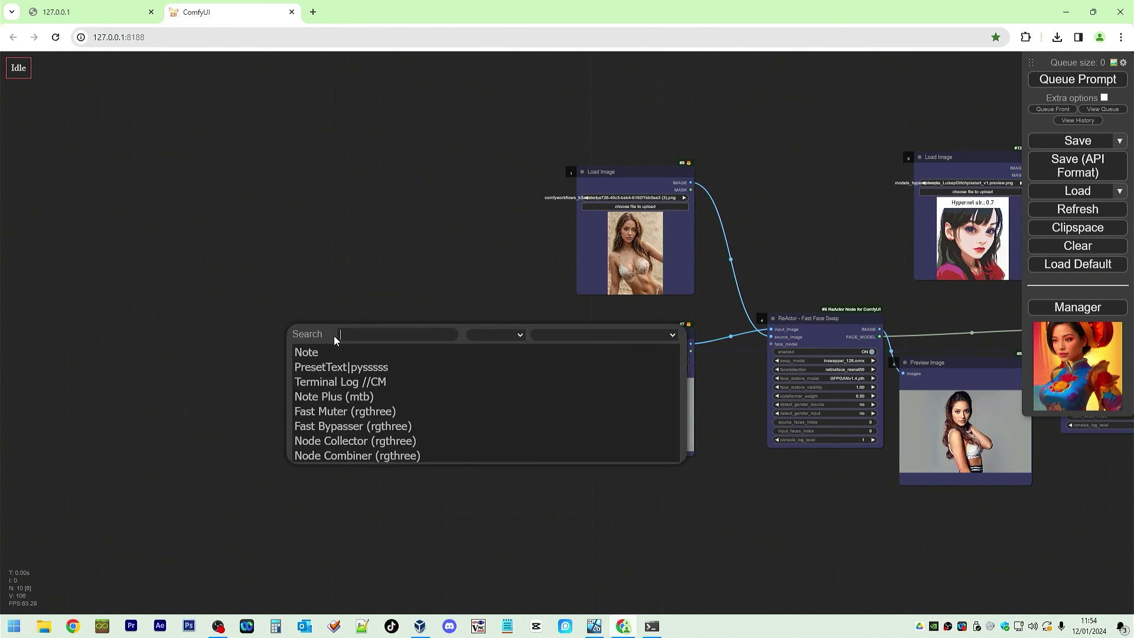
text(reactor)
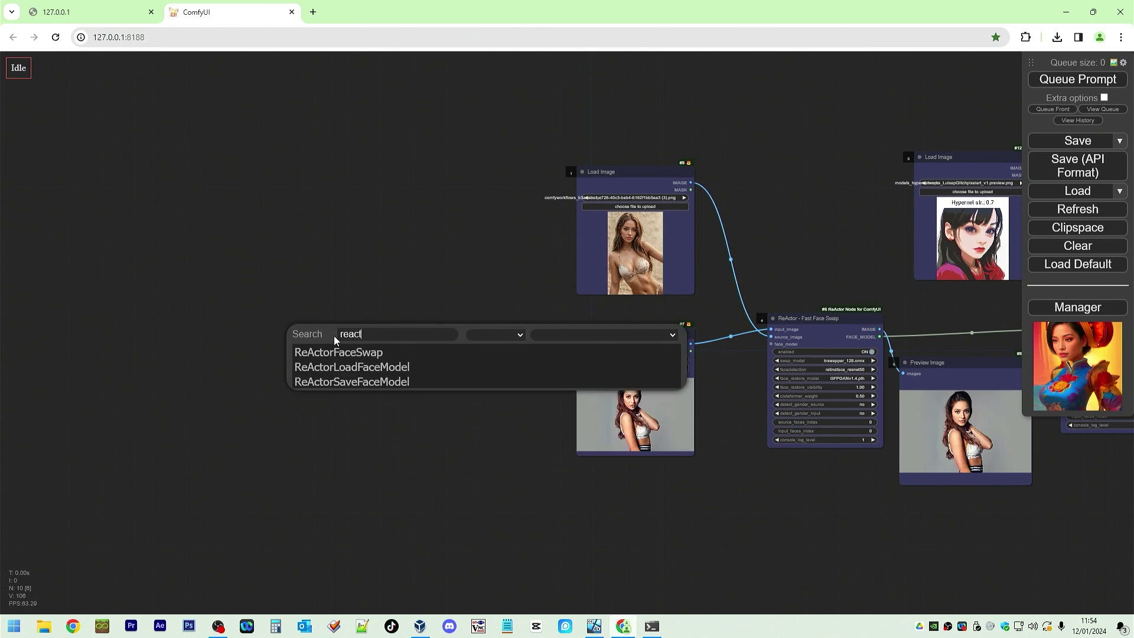
click(351, 368)
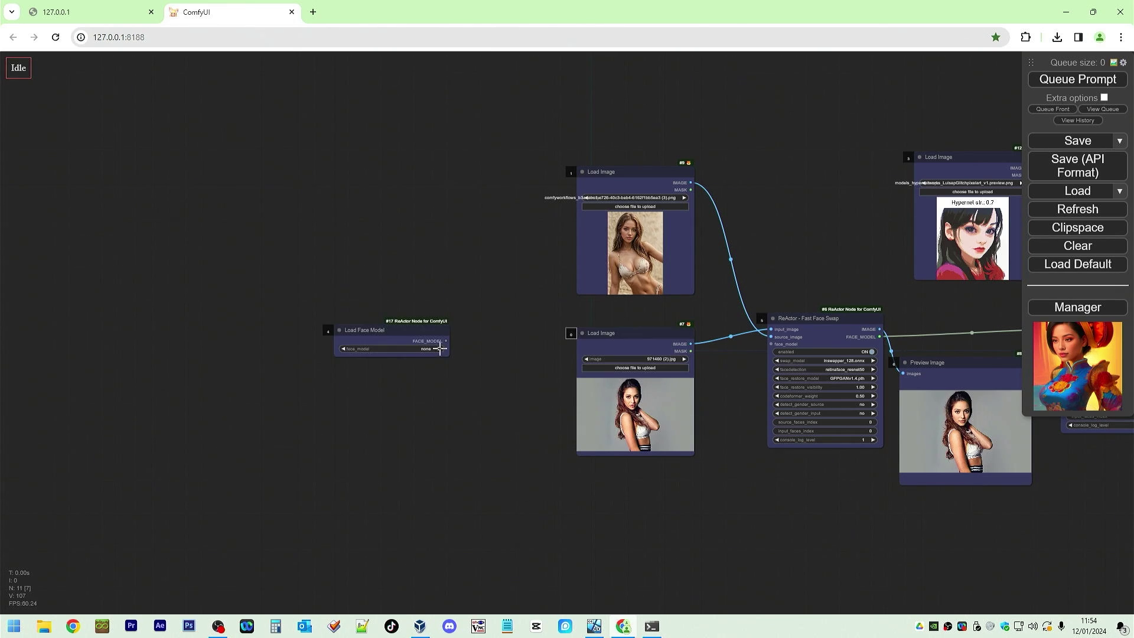
drag(448, 341, 771, 344)
Step: Queue the workflow and check the face swap result
click(1051, 79)
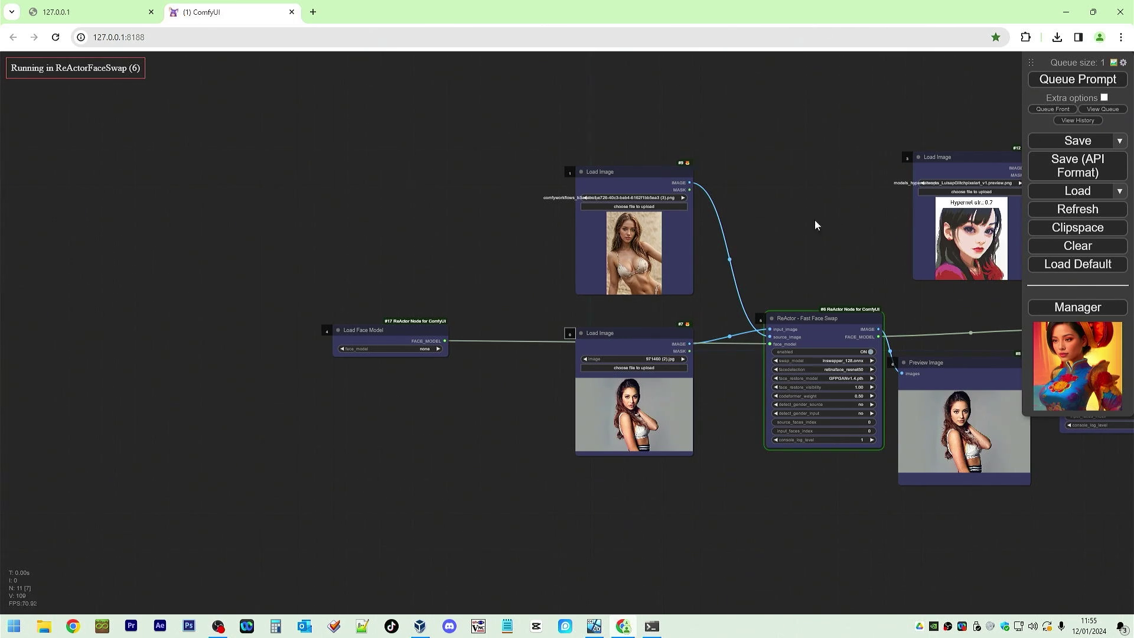
drag(770, 210, 547, 142)
scroll(746, 460, up, 5)
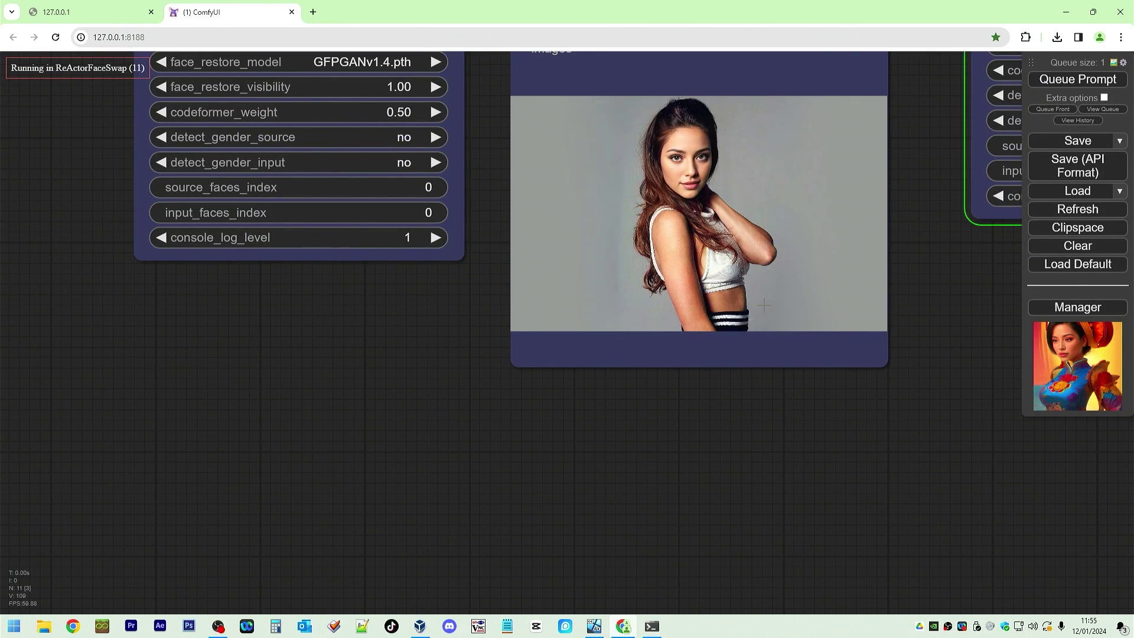
scroll(567, 236, down, 5)
scroll(675, 435, left, 10)
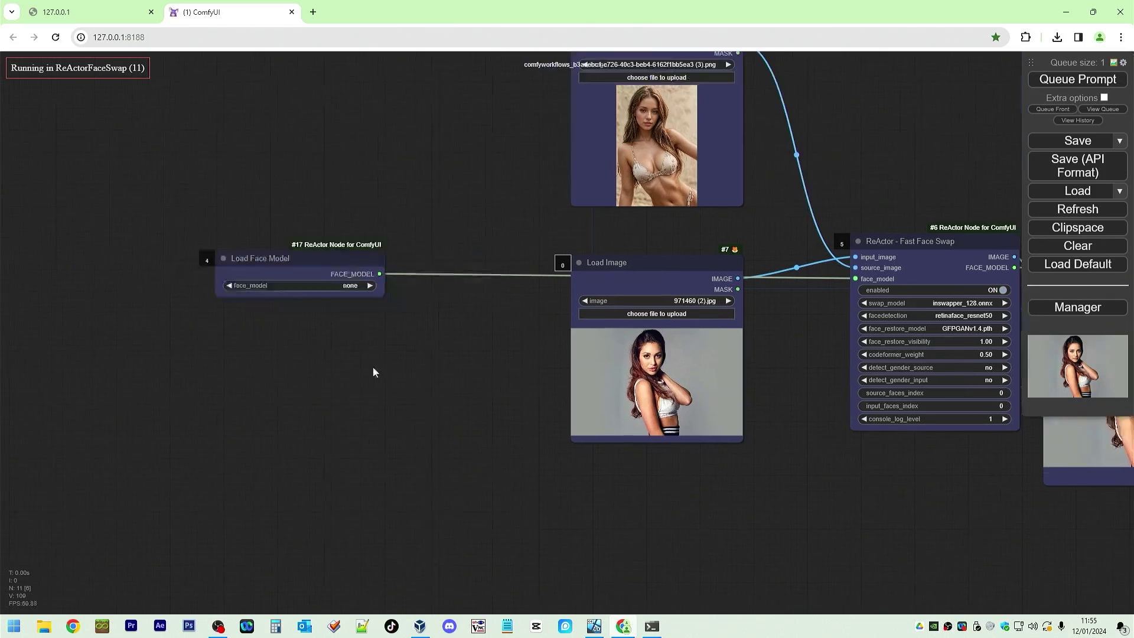
Step: Set Load Face Model to indian1.safetensors and rerun the workflow
drag(415, 388, 465, 408)
click(430, 318)
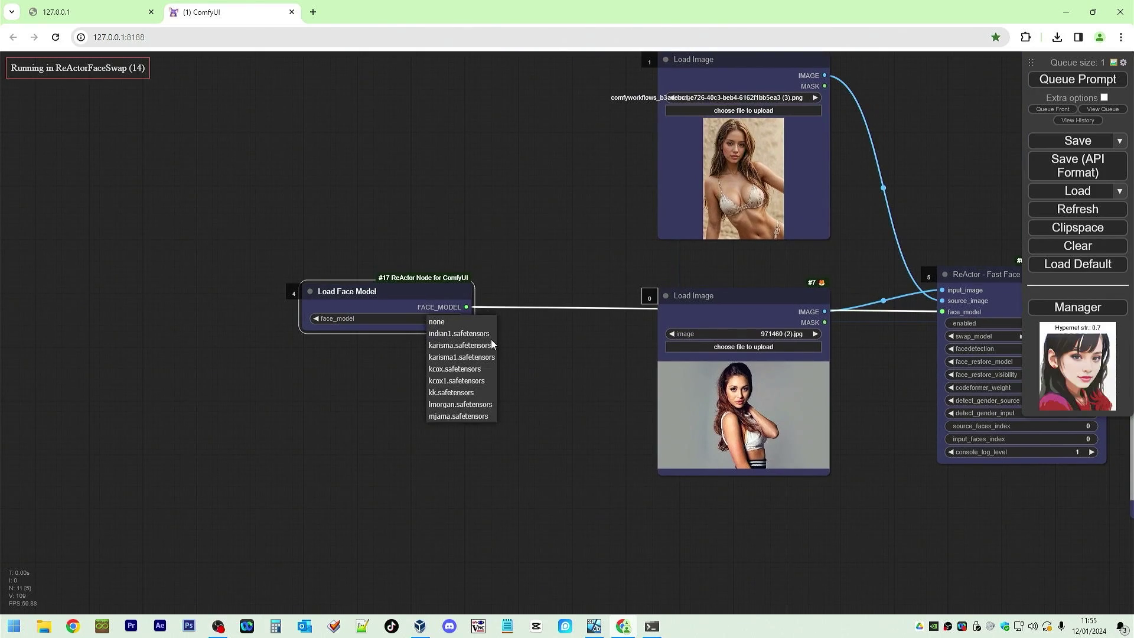
click(475, 334)
drag(477, 367, 333, 363)
drag(736, 413, 503, 399)
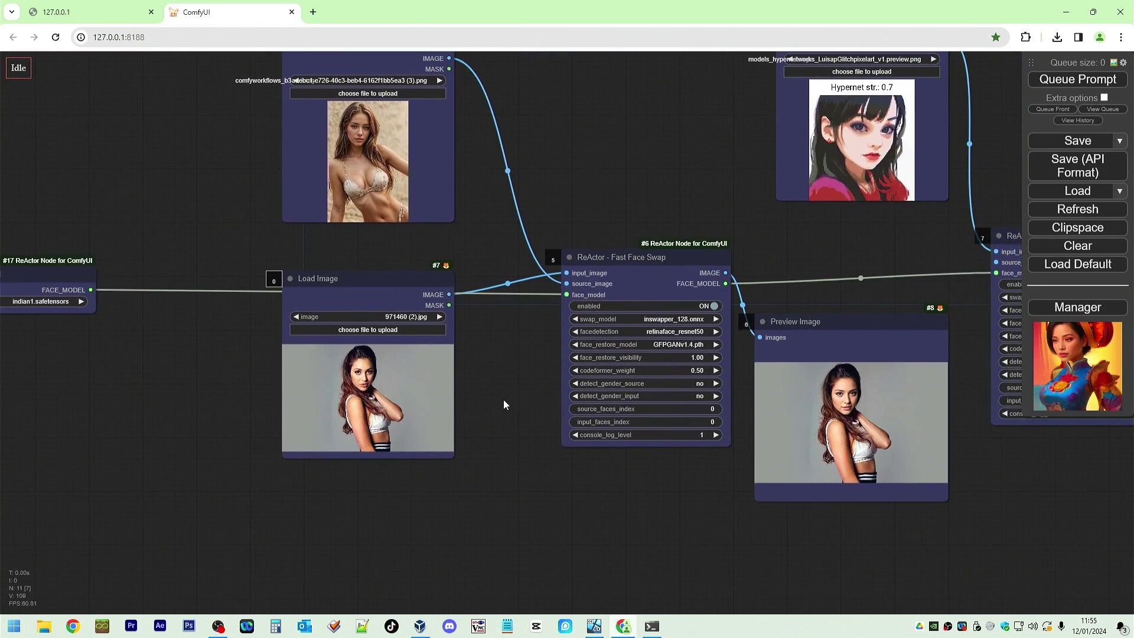
click(1072, 86)
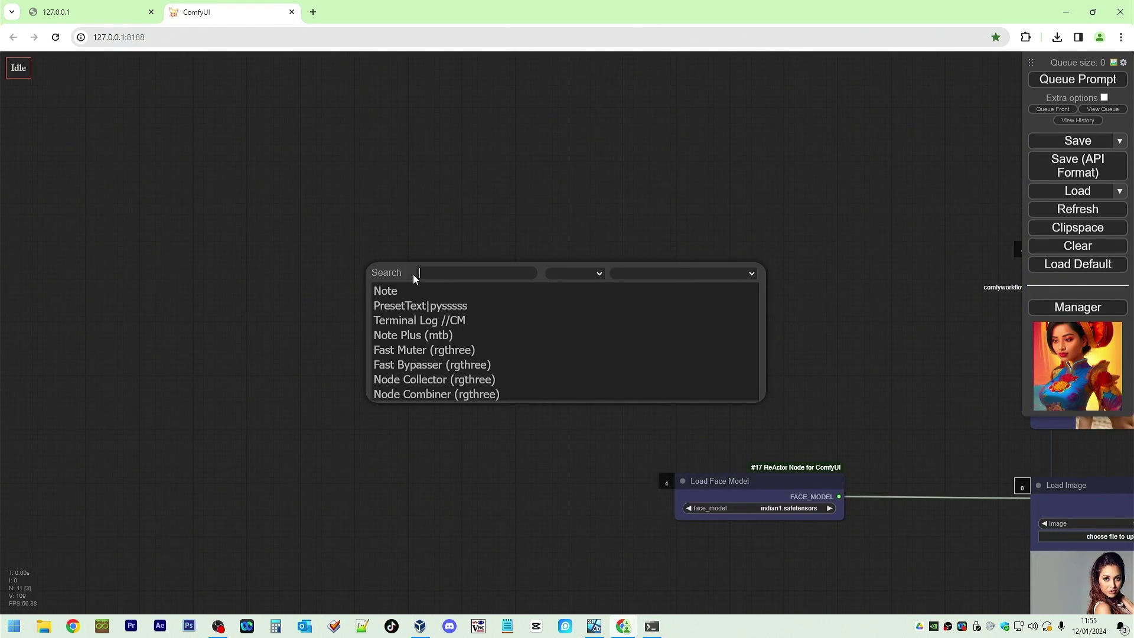
Step: Add a ReActor Save Face Model node and place it to the right
text(reac)
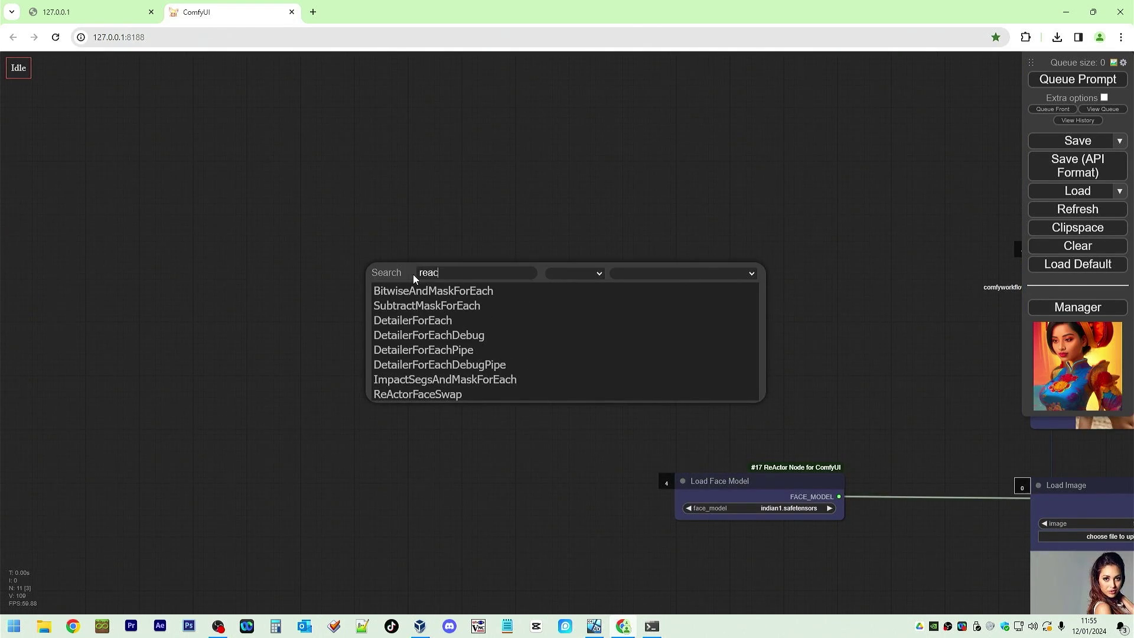
text(t)
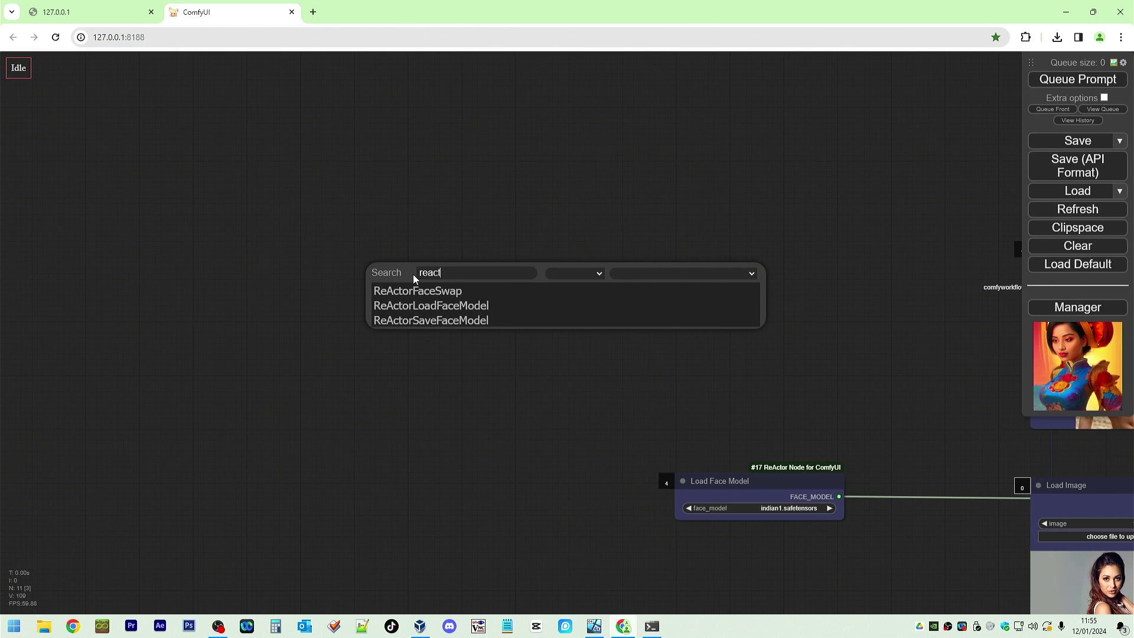
click(450, 322)
drag(504, 269, 618, 271)
Step: Add a Load Image node with woman-1132617_1288 (2).jpg and feed it into Save Face Model
double_click(375, 287)
text(load)
click(386, 332)
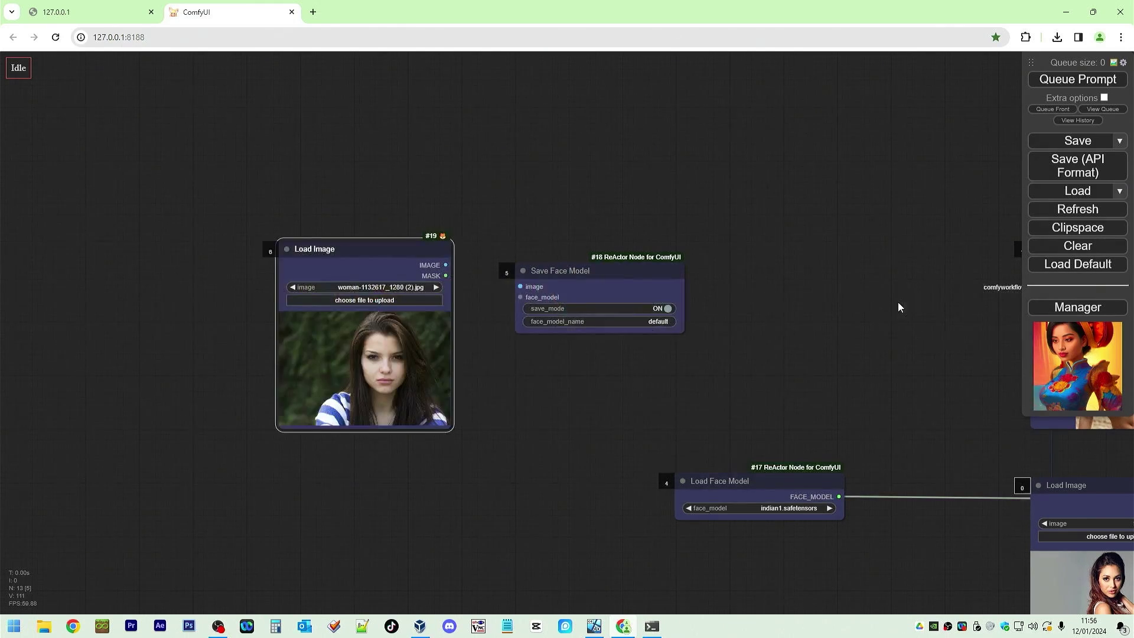
drag(447, 265, 673, 271)
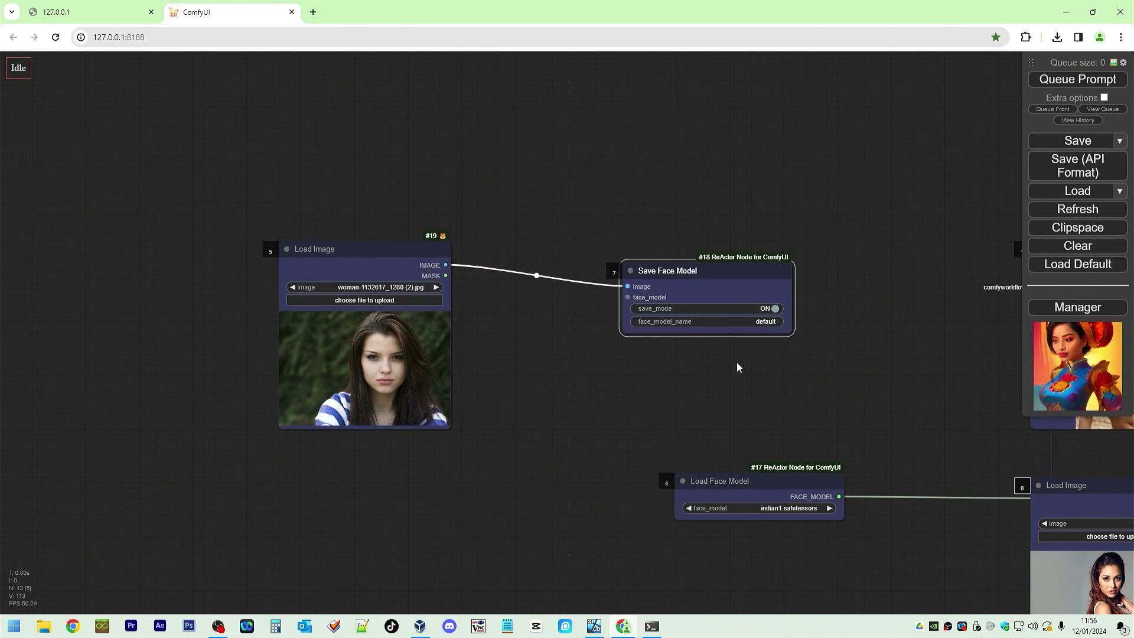
click(756, 323)
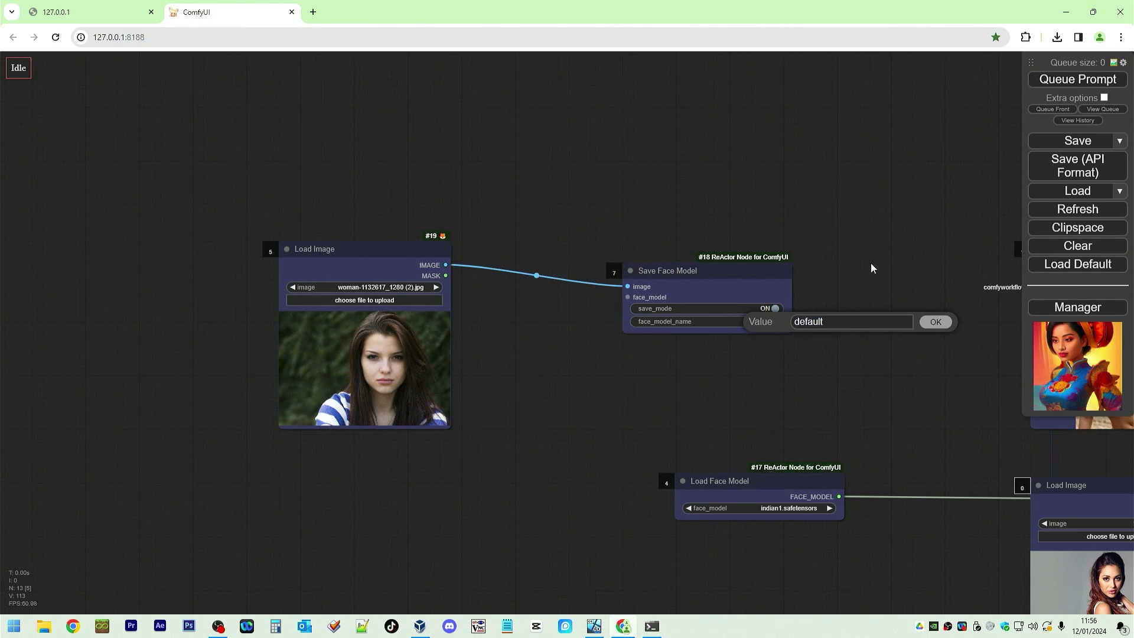
Step: Reload the page and set Load Face Model to default.safetensors
key(F5)
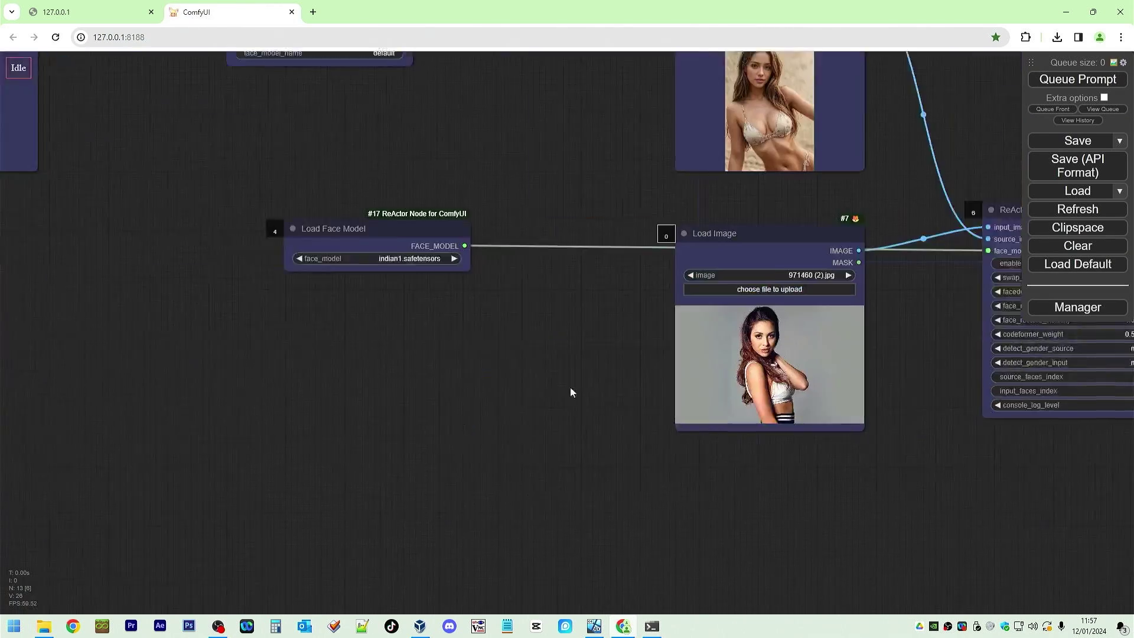
drag(573, 390, 656, 397)
click(566, 260)
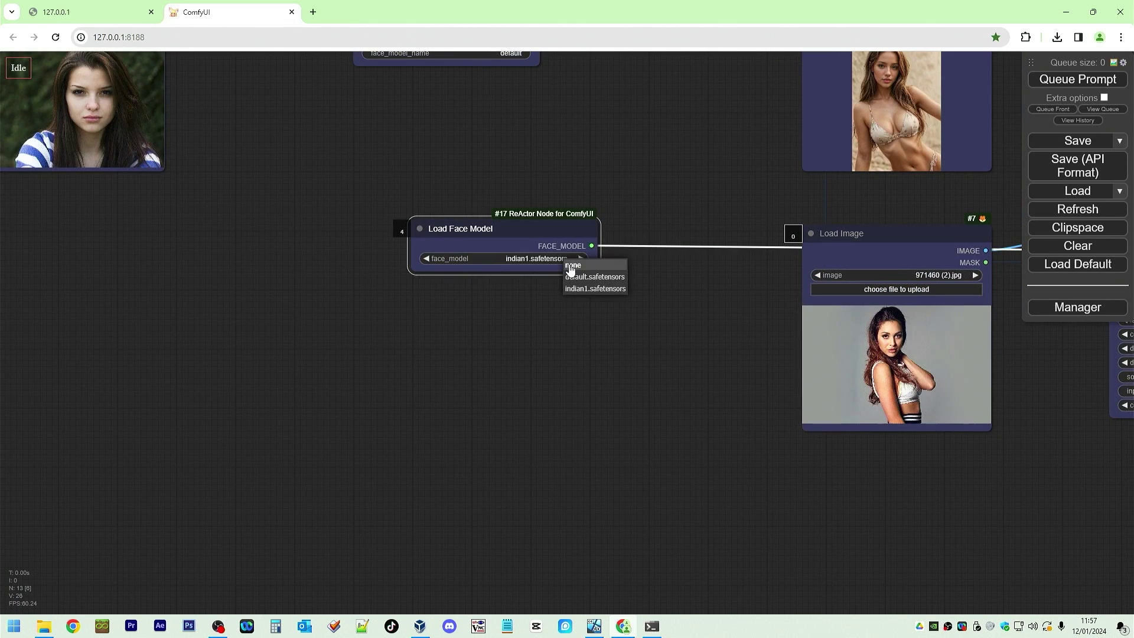
click(597, 278)
Step: Name the saved face model 'brunette' and queue the workflow to save it
drag(406, 164, 441, 337)
click(542, 225)
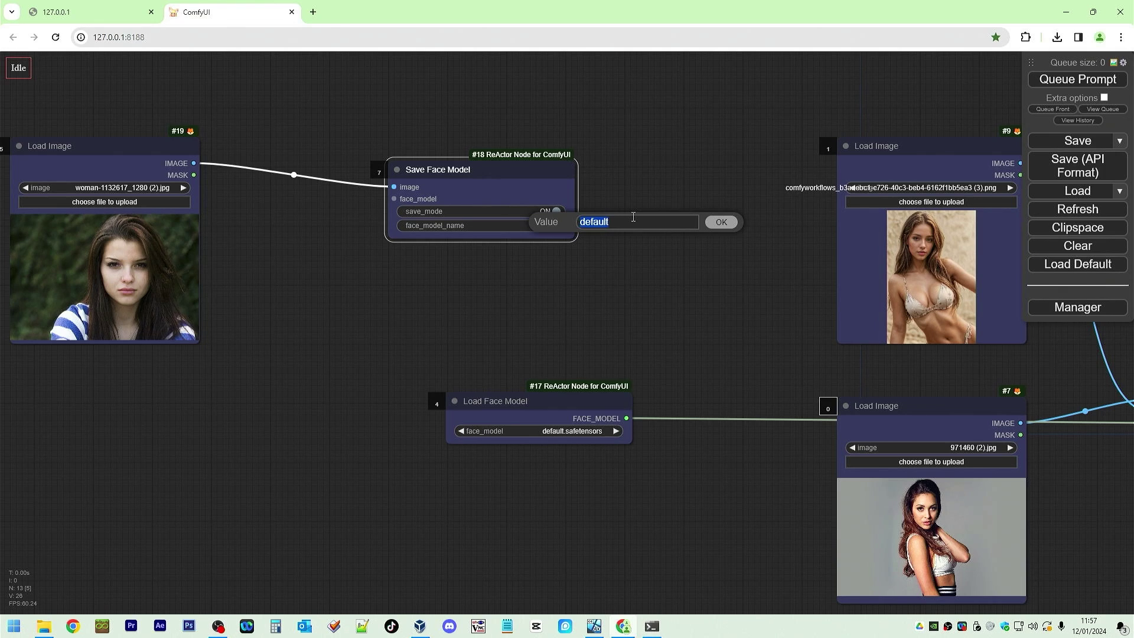
text(brunette)
click(721, 222)
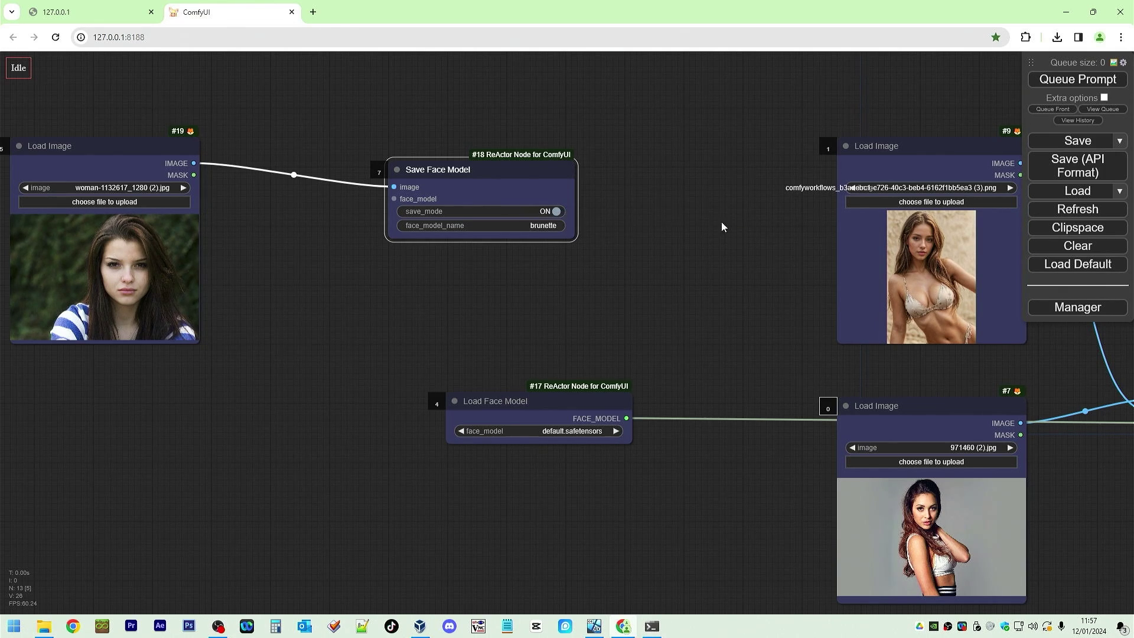
click(1081, 83)
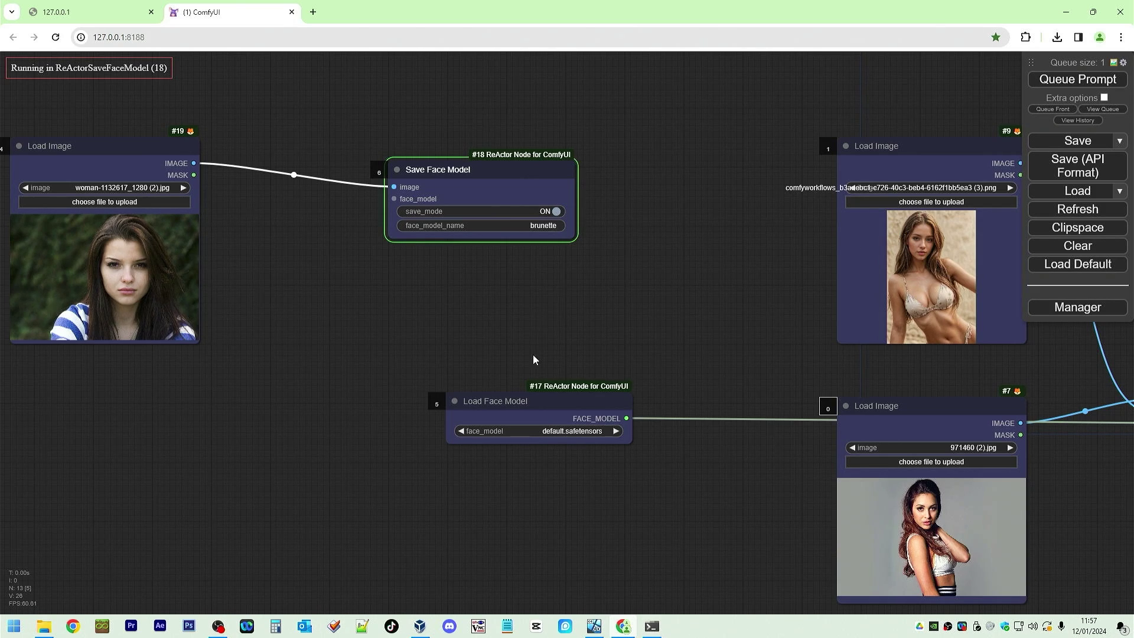
Step: Pan across the graph to review the swap nodes, their settings and previews
drag(726, 493, 407, 348)
drag(775, 366, 408, 411)
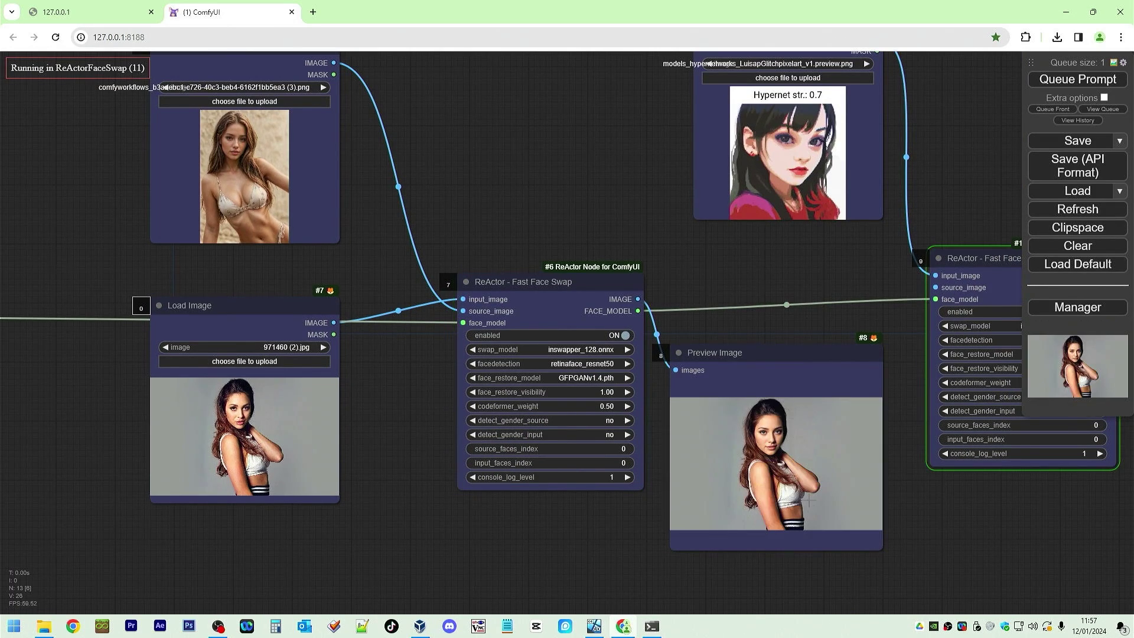
scroll(762, 564, up, 1)
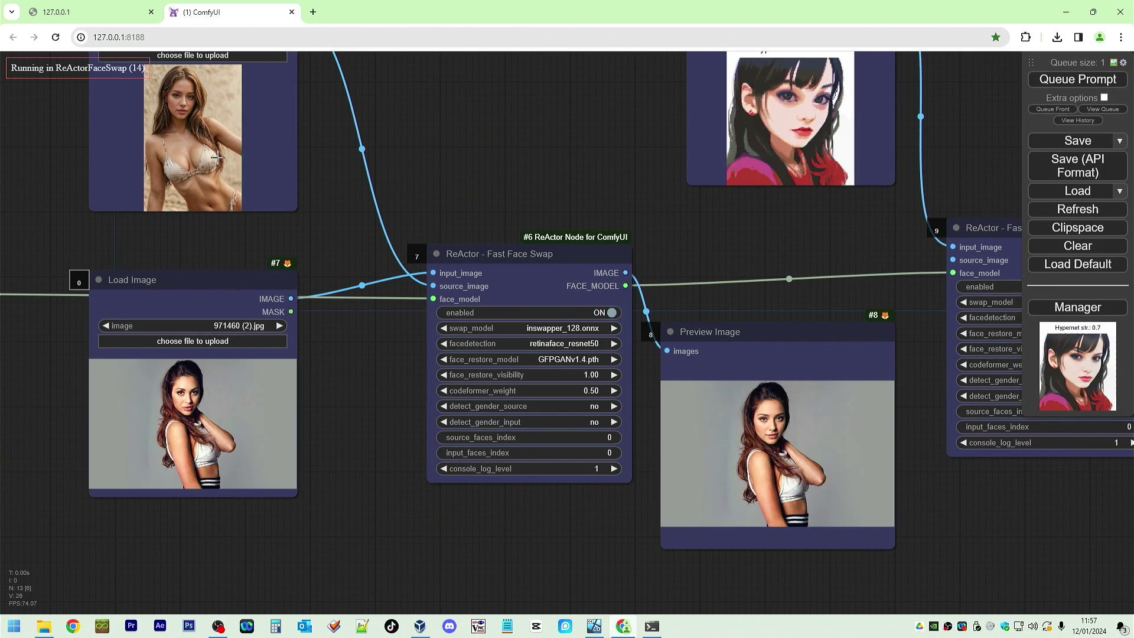
drag(349, 156, 0, 261)
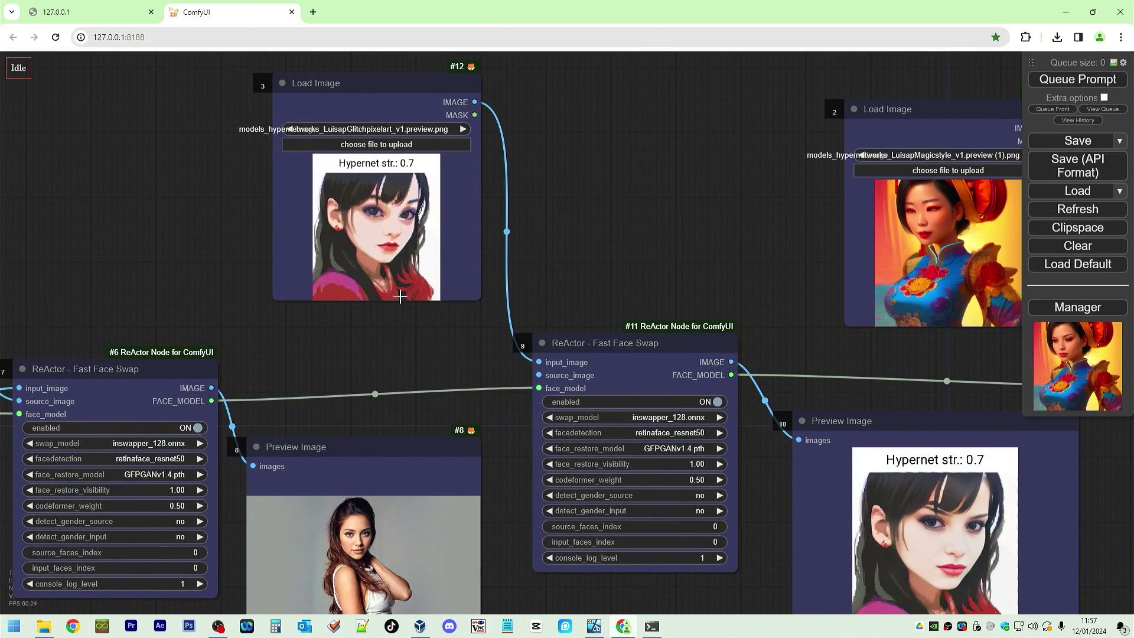
mouse_move(687, 250)
mouse_down()
mouse_move(19, 96)
mouse_move(669, 246)
mouse_up()
drag(269, 108, 466, 281)
Step: Delete the beach photo Load Image node #9, rerun, and zoom into the first preview
click(466, 281)
key(Delete)
drag(812, 323, 574, 212)
click(1077, 79)
drag(886, 375, 679, 151)
scroll(601, 430, up, 5)
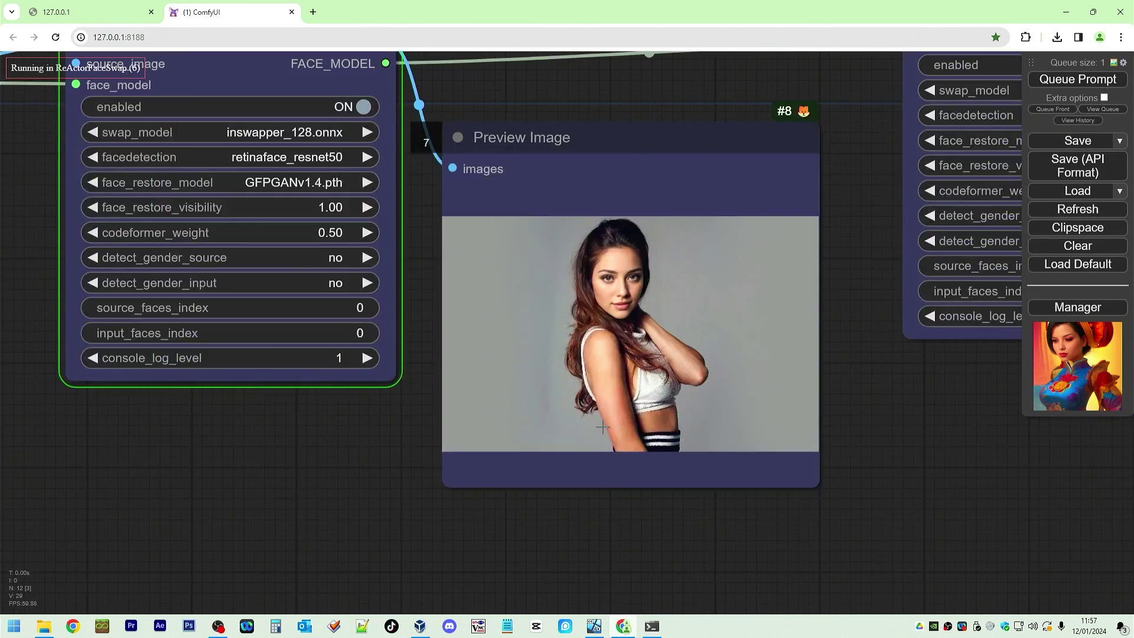
scroll(602, 430, up, 4)
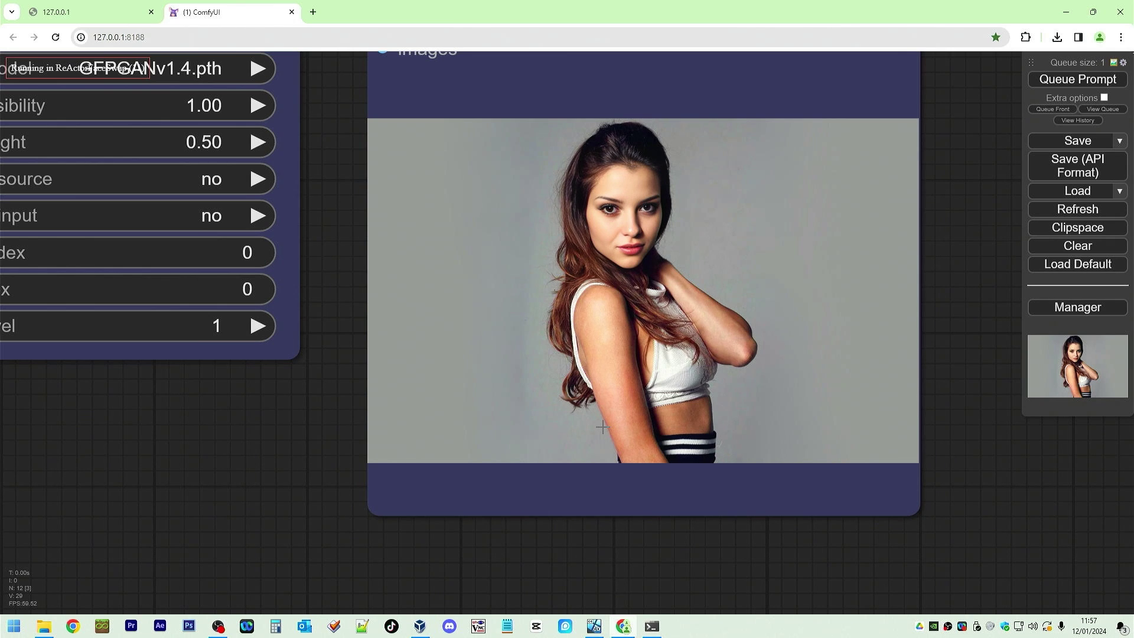
scroll(286, 382, down, 13)
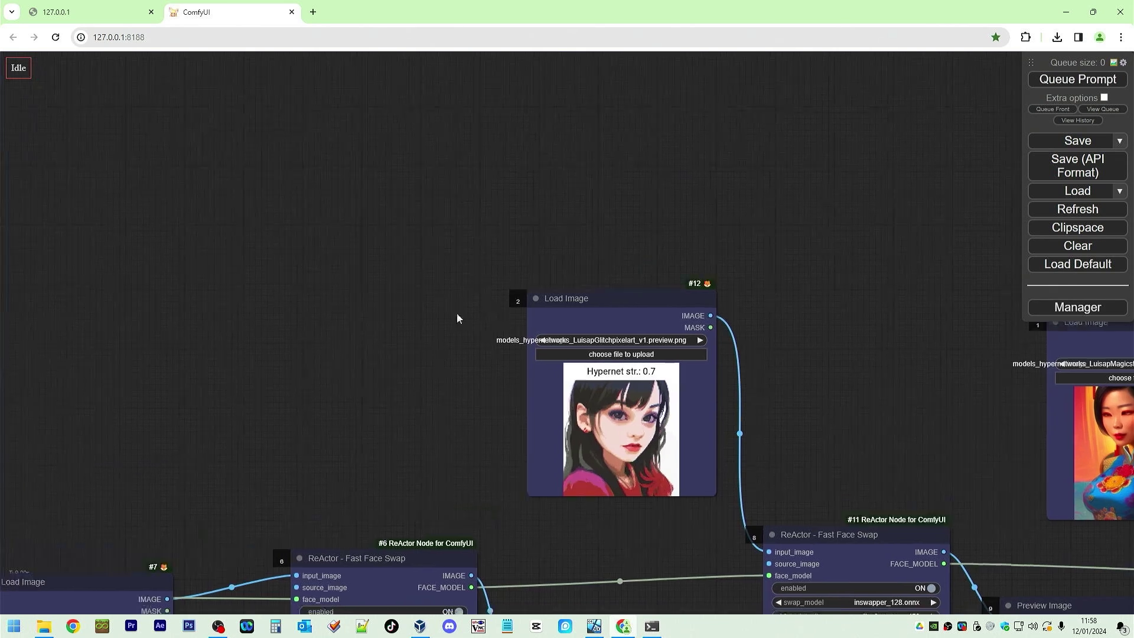
Step: Choose brunette.safetensors in Load Face Model's face_model list
click(335, 332)
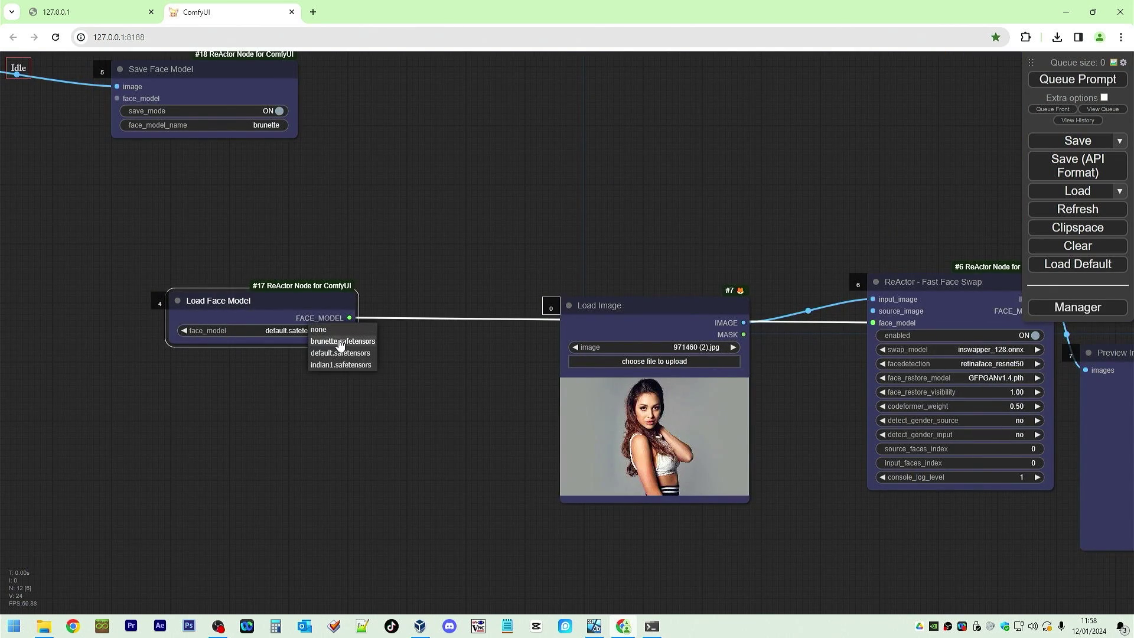
click(342, 338)
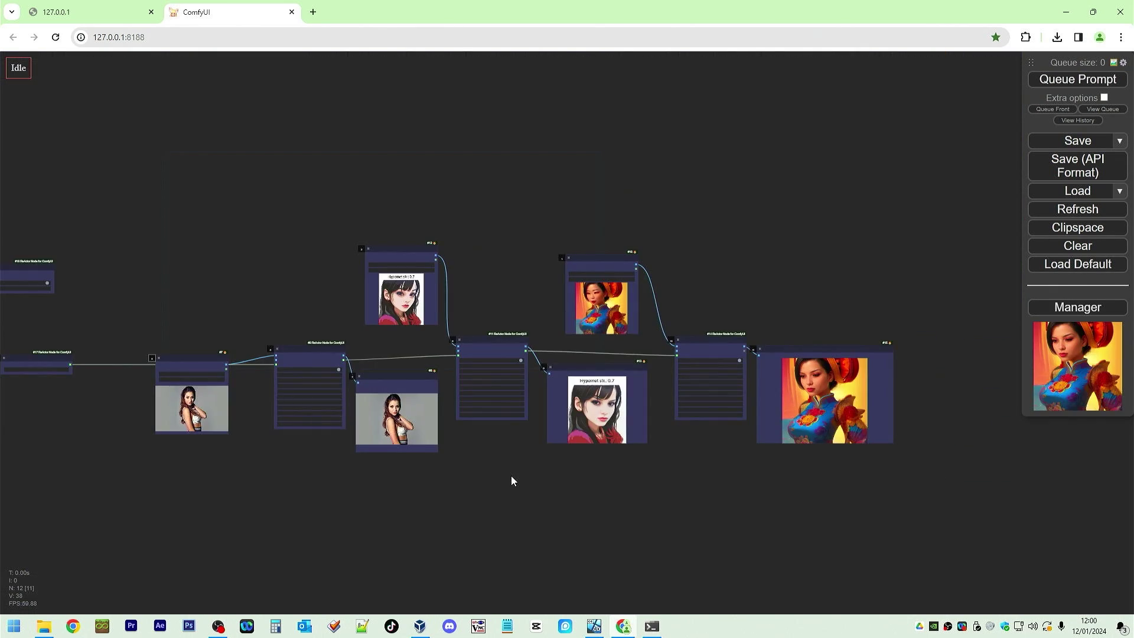
scroll(484, 476, down, 1)
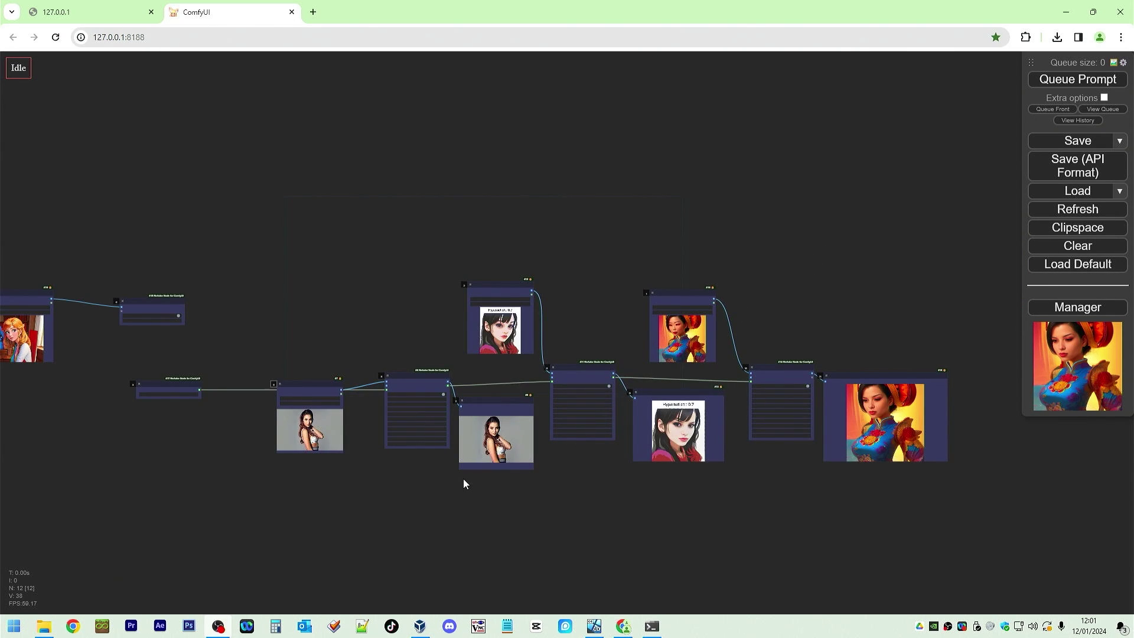
drag(464, 481, 592, 484)
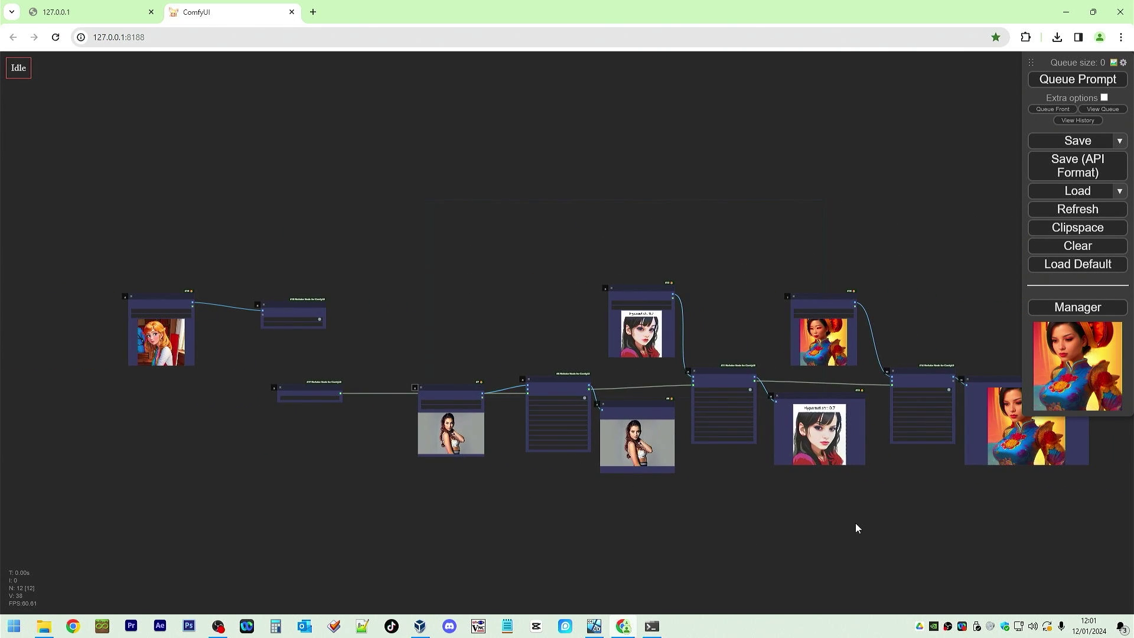
scroll(735, 453, up, 8)
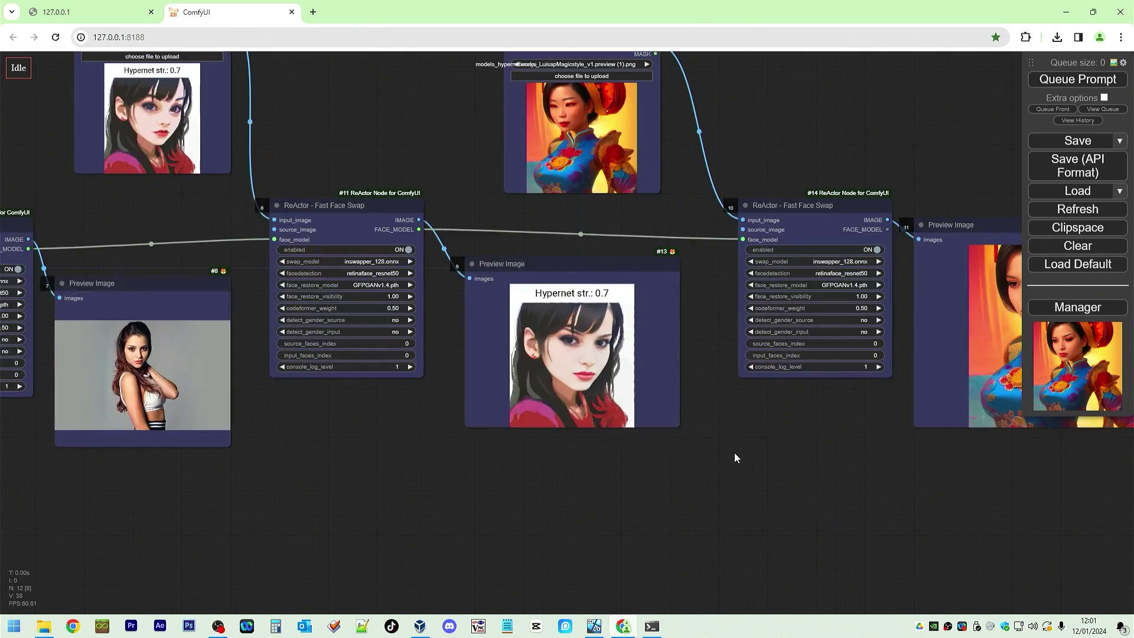